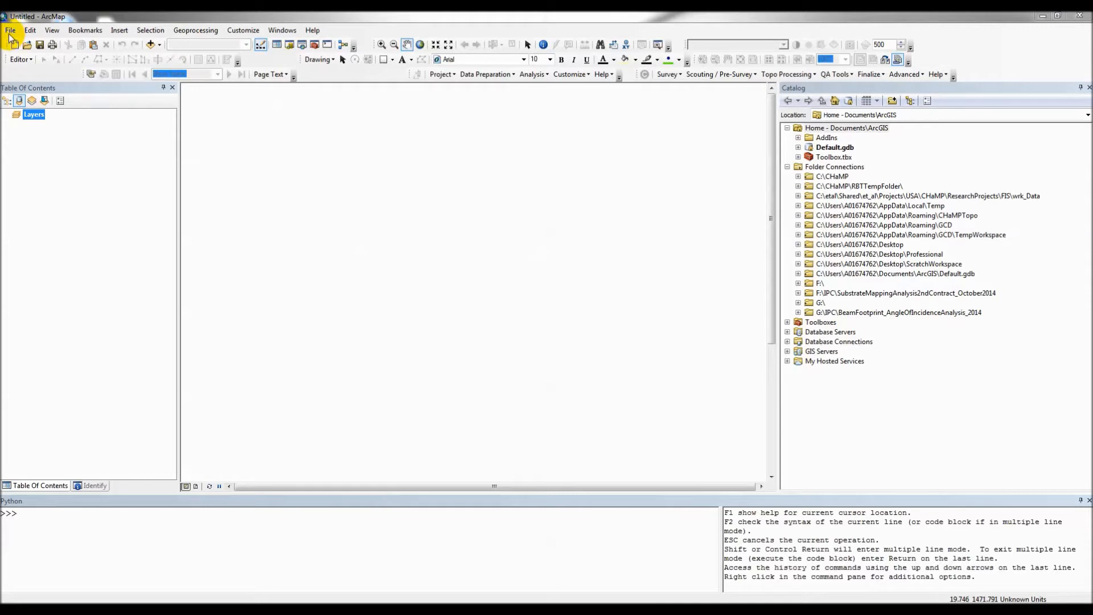
Step: Start a new GCD project and browse to the Workshops\2015 folder for its parent directory
{"action": "left_click", "coordinate": [441, 74]}
{"action": "left_click", "coordinate": [455, 87]}
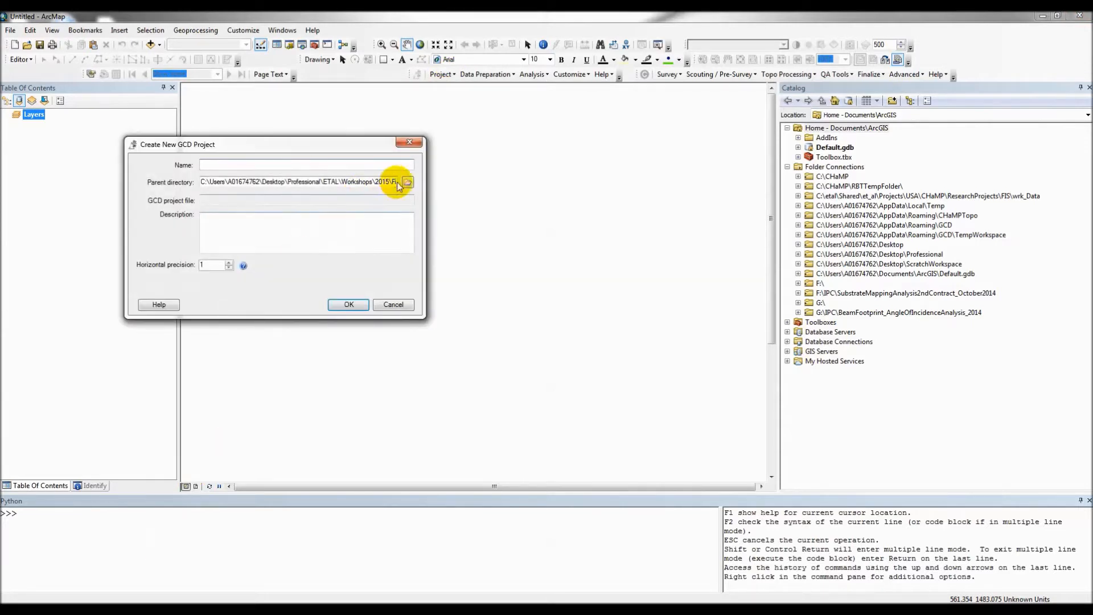
{"action": "left_click", "coordinate": [406, 181]}
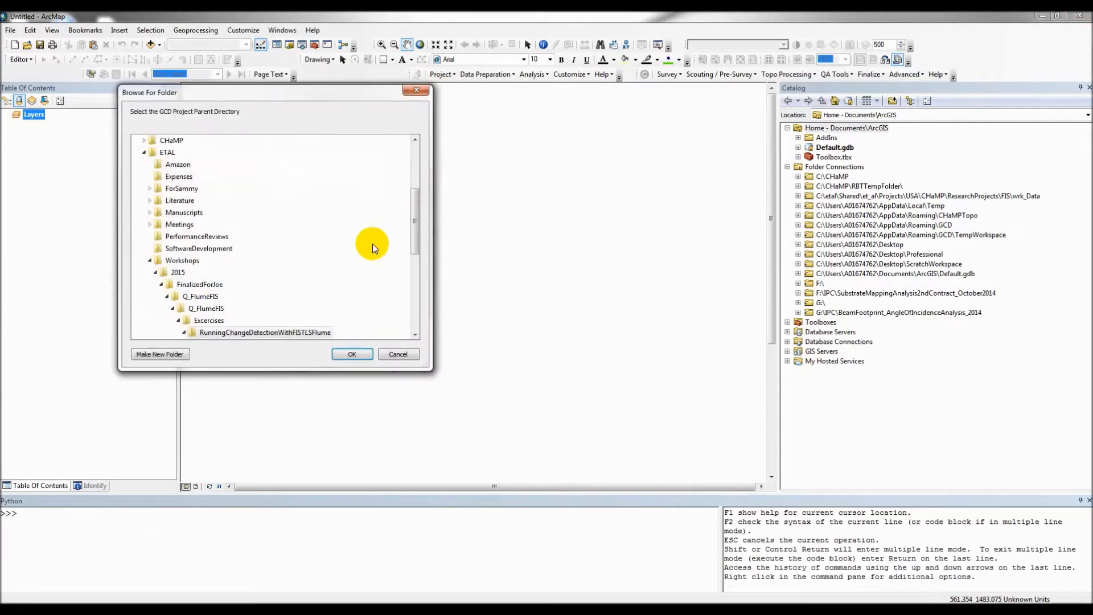
{"action": "left_click", "coordinate": [178, 274]}
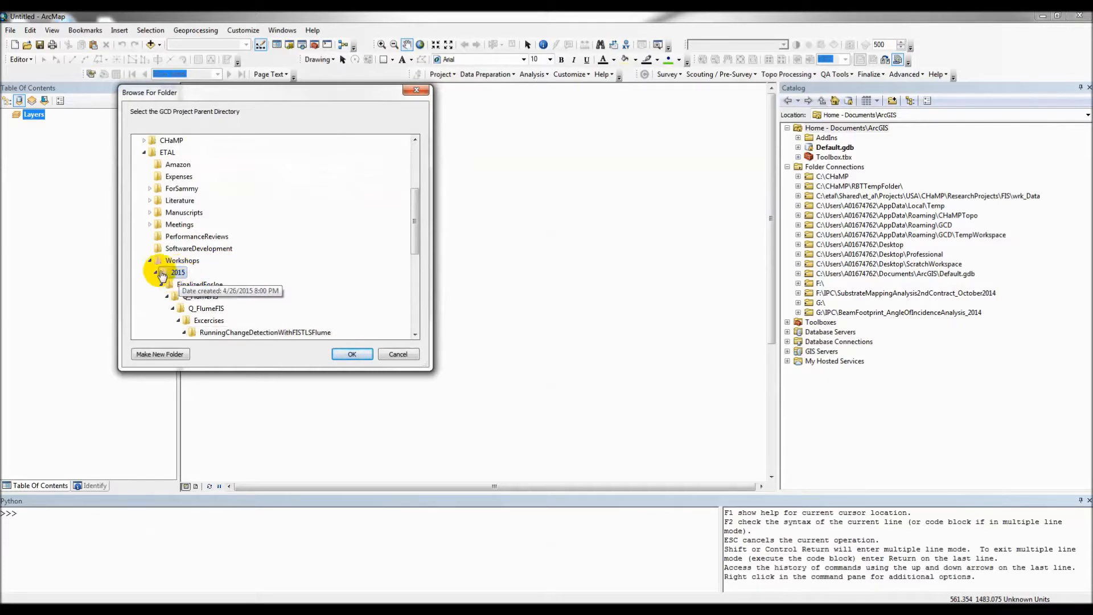
{"action": "scroll", "coordinate": [262, 279], "scroll_direction": "down", "scroll_amount": 2}
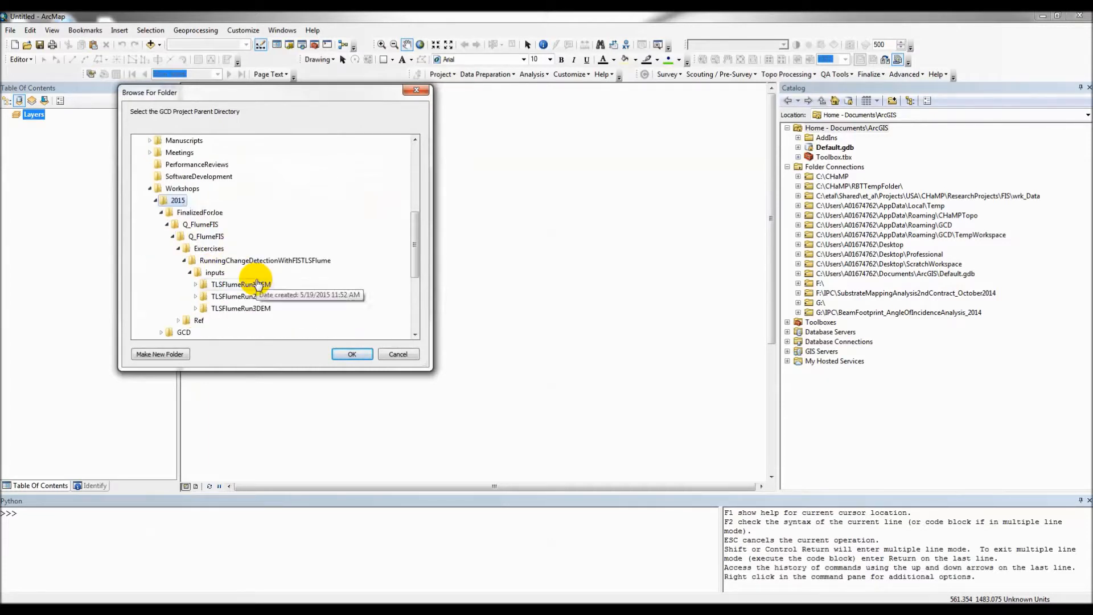
{"action": "left_click", "coordinate": [185, 247]}
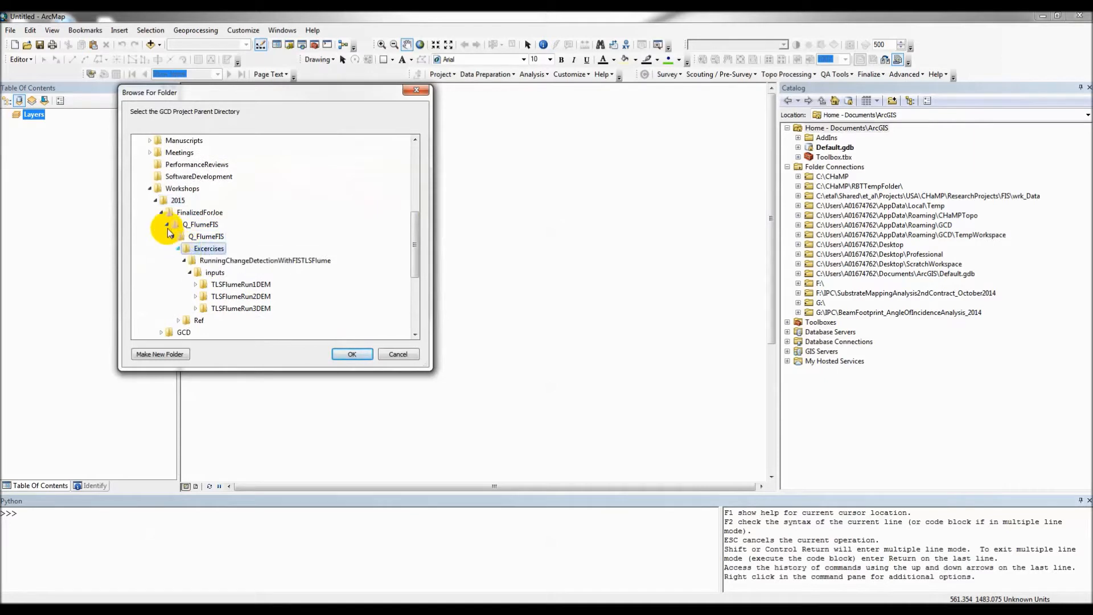
{"action": "left_click", "coordinate": [155, 200]}
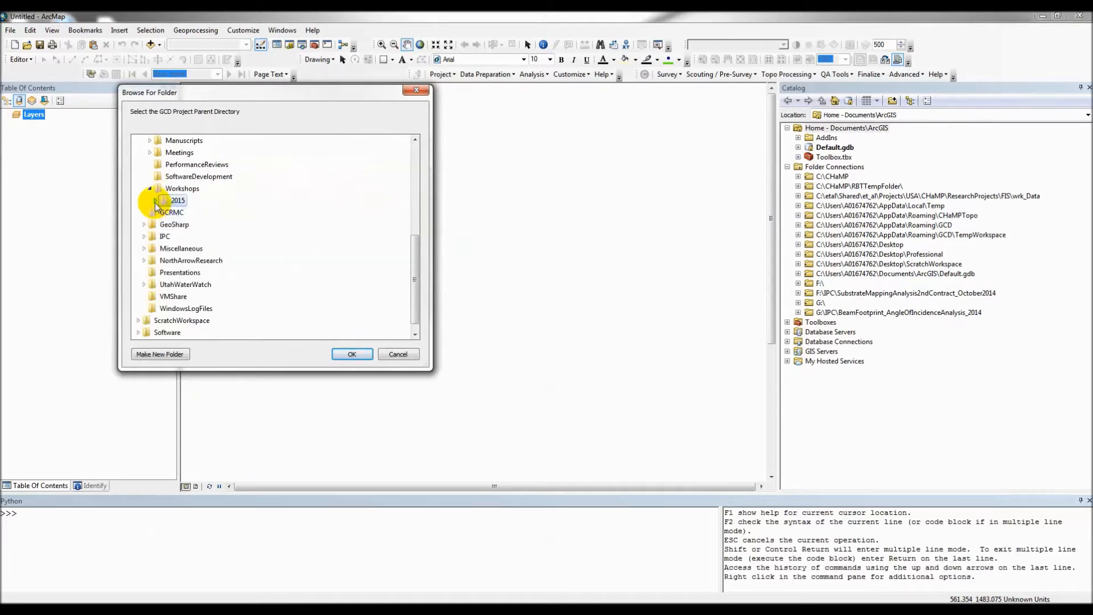
{"action": "left_click", "coordinate": [155, 200]}
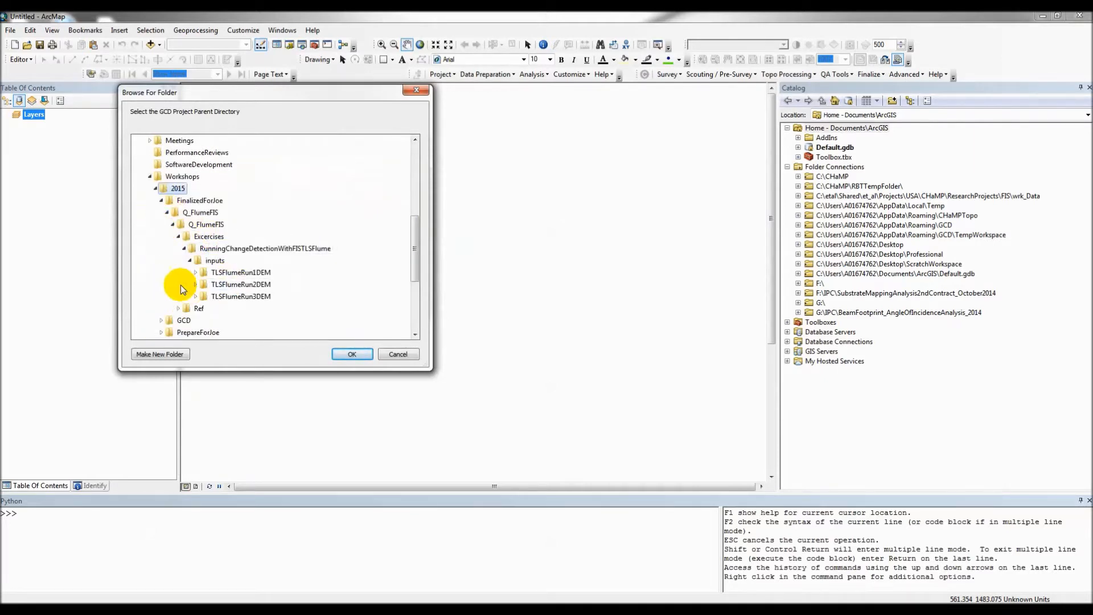
Step: Set the parent directory to GCD\Exercises\N_FIS_Intro\Feshie and create the project with the name N_Feshie
{"action": "left_click", "coordinate": [162, 320]}
{"action": "scroll", "coordinate": [199, 305], "scroll_direction": "down", "scroll_amount": 1}
{"action": "left_click", "coordinate": [194, 261]}
{"action": "scroll", "coordinate": [247, 268], "scroll_direction": "down", "scroll_amount": 4}
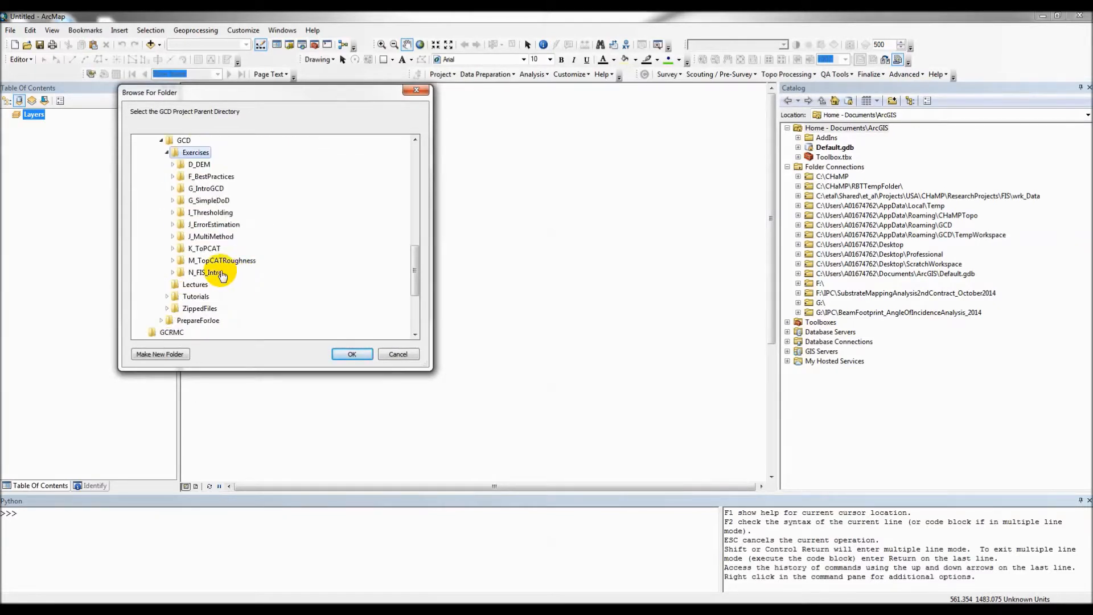
{"action": "left_click", "coordinate": [206, 276]}
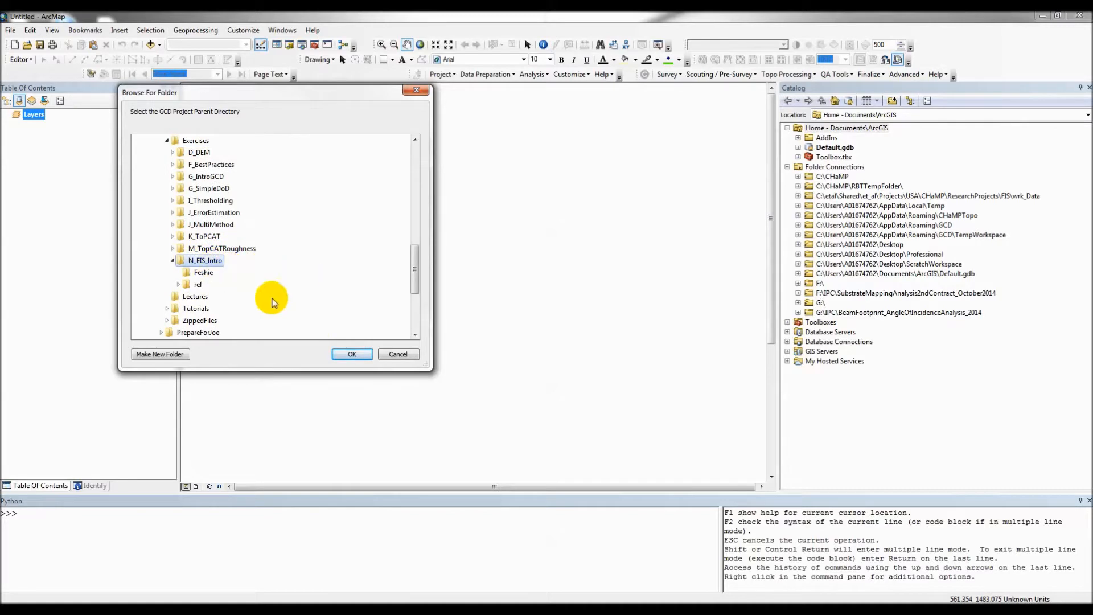
{"action": "left_click", "coordinate": [203, 273]}
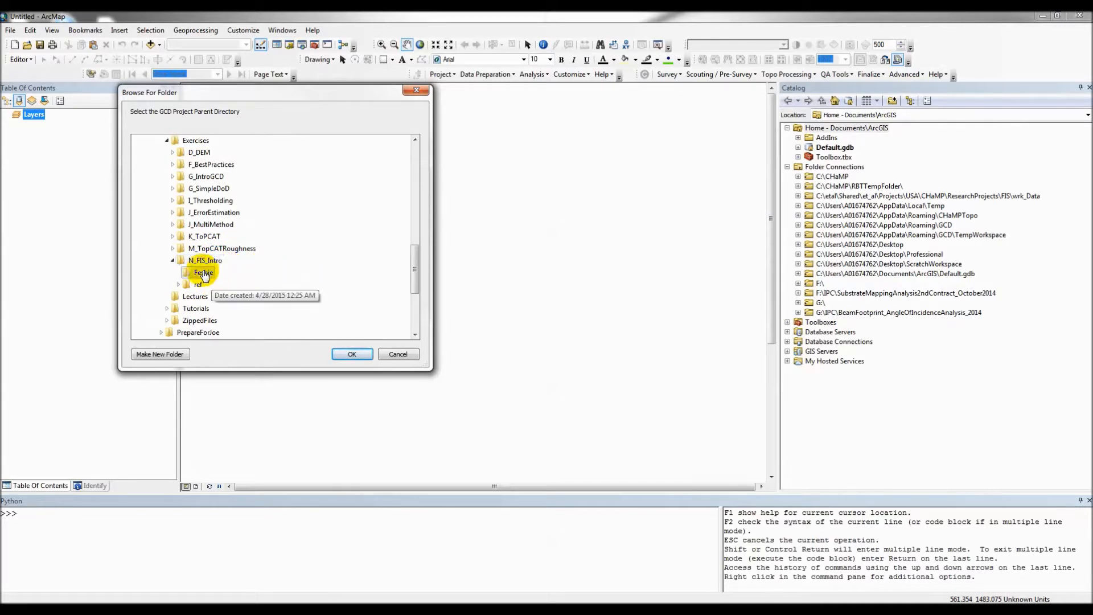
{"action": "left_click", "coordinate": [347, 355]}
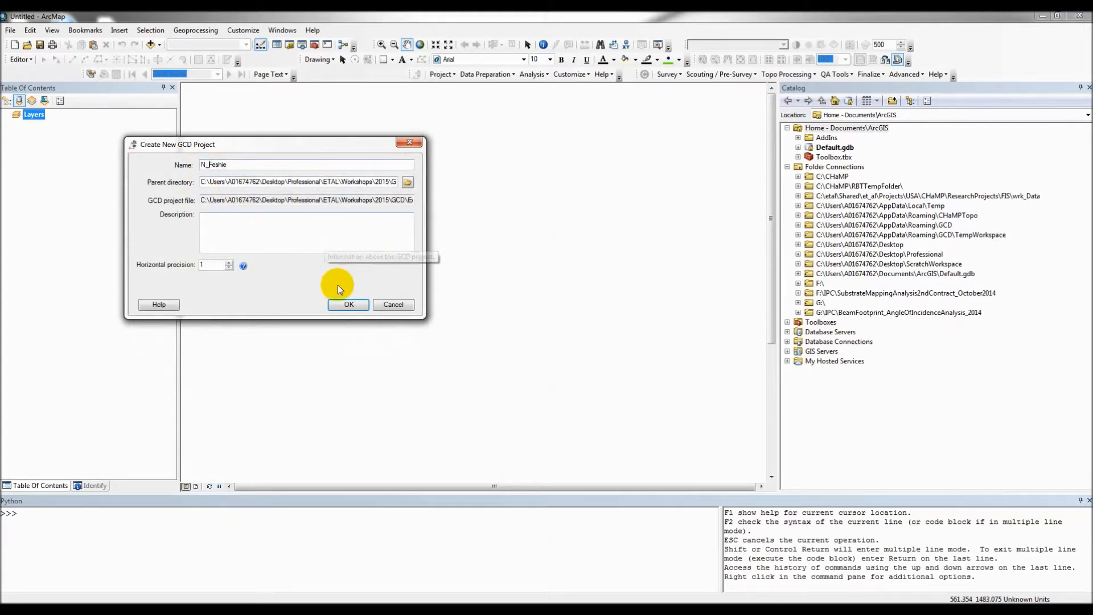
{"action": "left_click", "coordinate": [345, 306]}
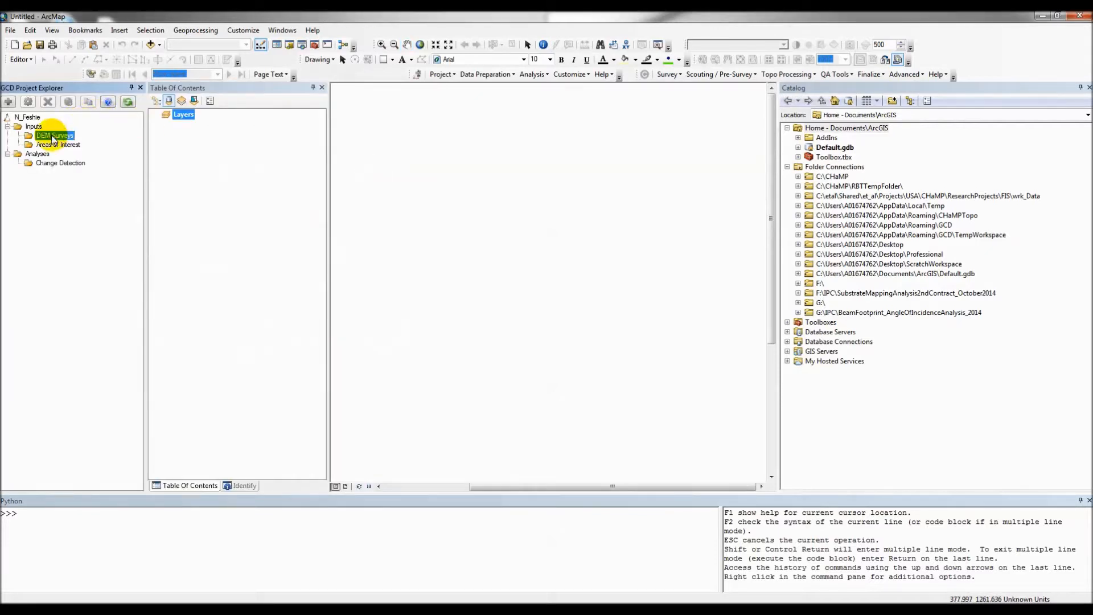
Step: Switch to Windows Explorer and examine the files and full path of the N_FIS_Intro\Feshie folder
{"action": "left_click", "coordinate": [91, 610]}
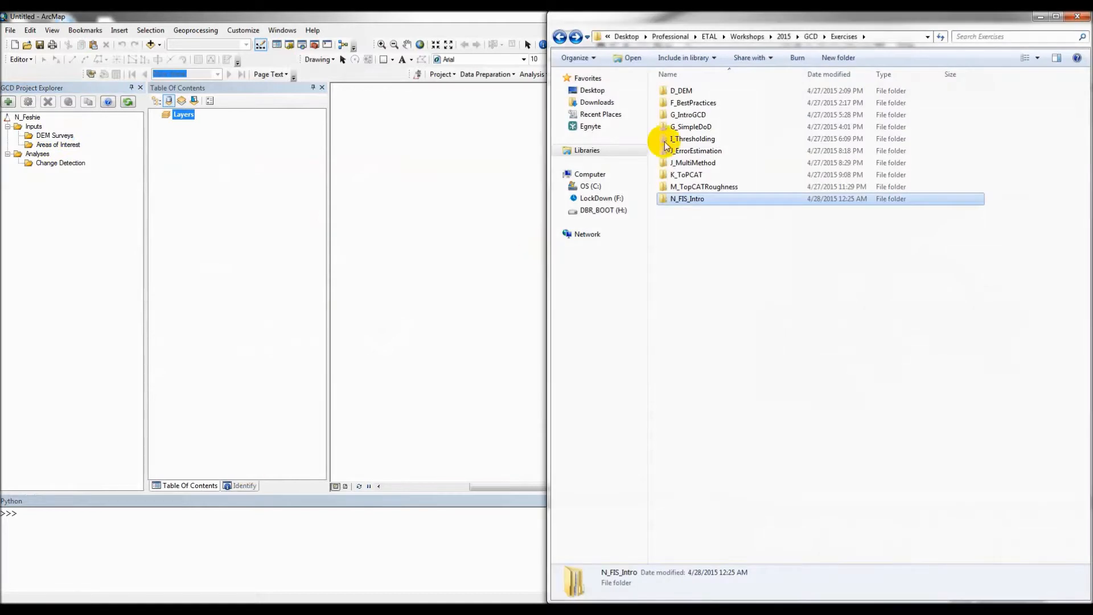
{"action": "double_click", "coordinate": [695, 199]}
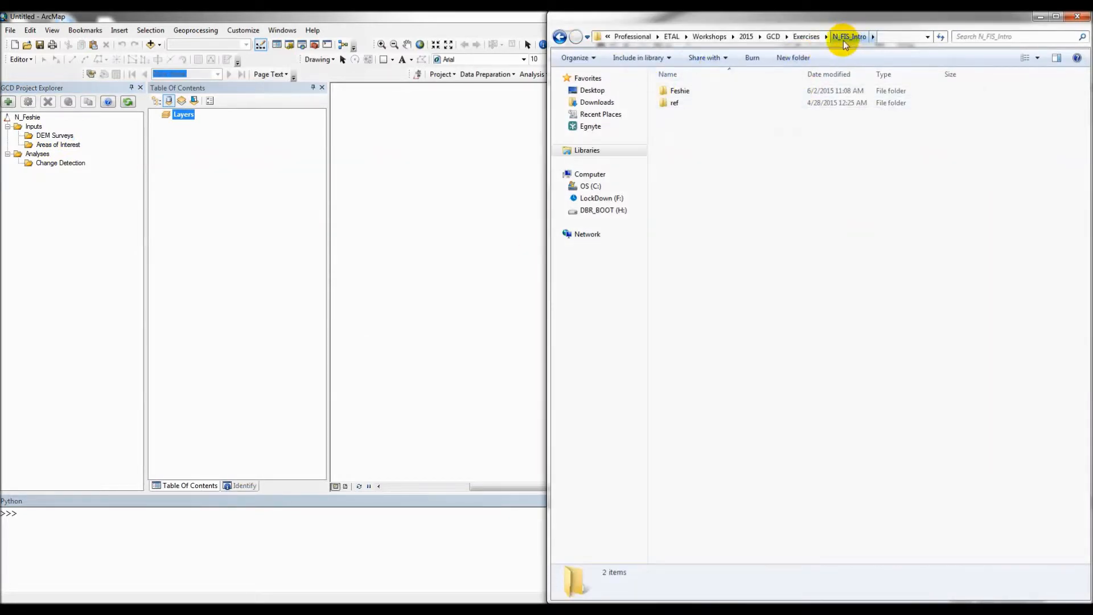
{"action": "double_click", "coordinate": [701, 91]}
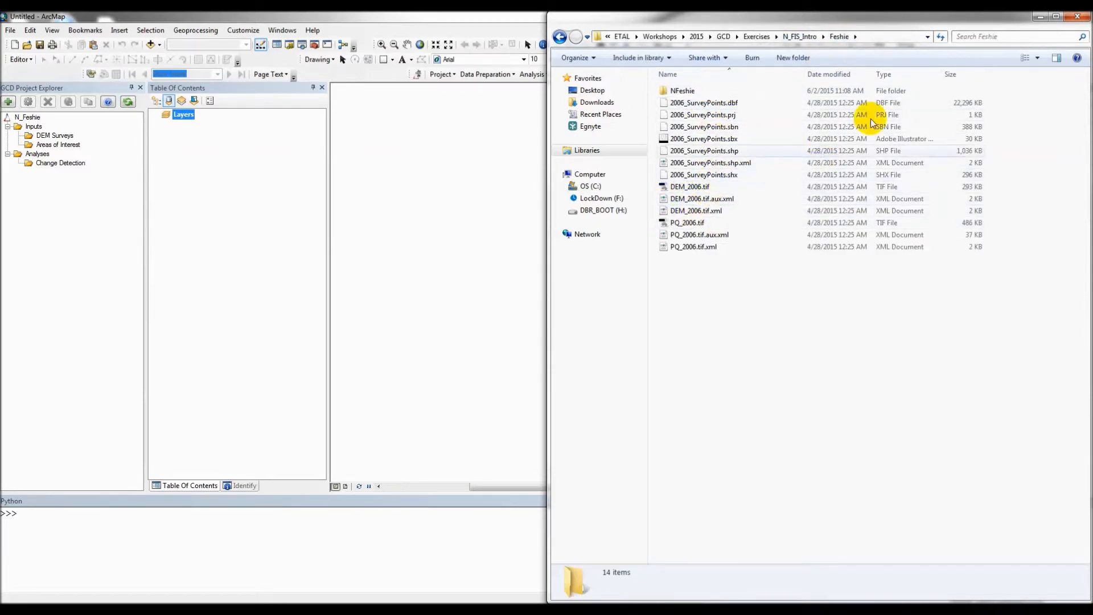
{"action": "left_click", "coordinate": [884, 33]}
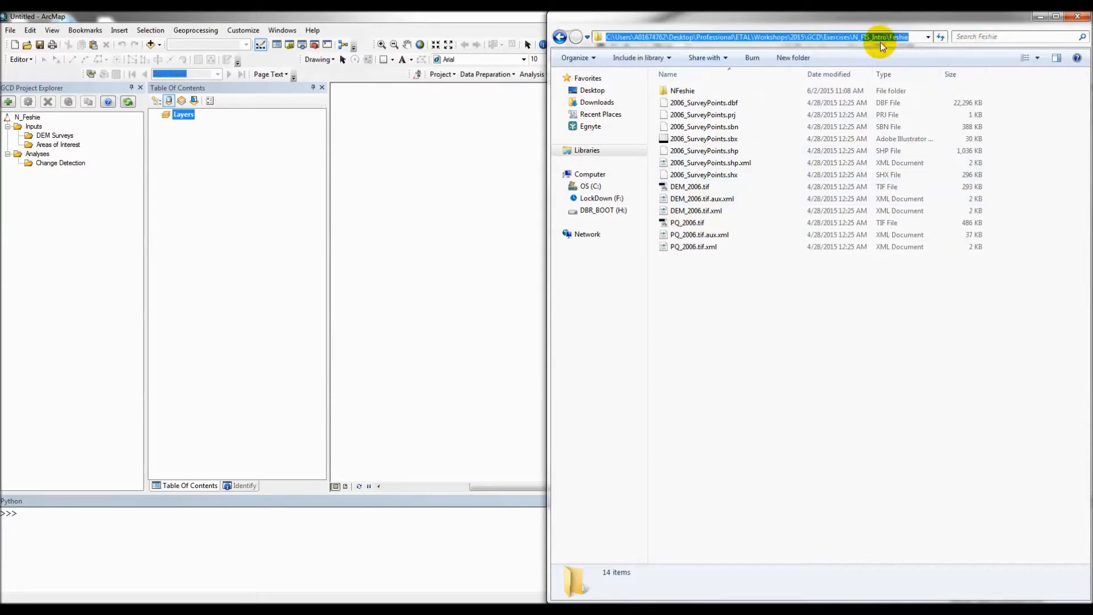
{"action": "left_click", "coordinate": [1040, 17]}
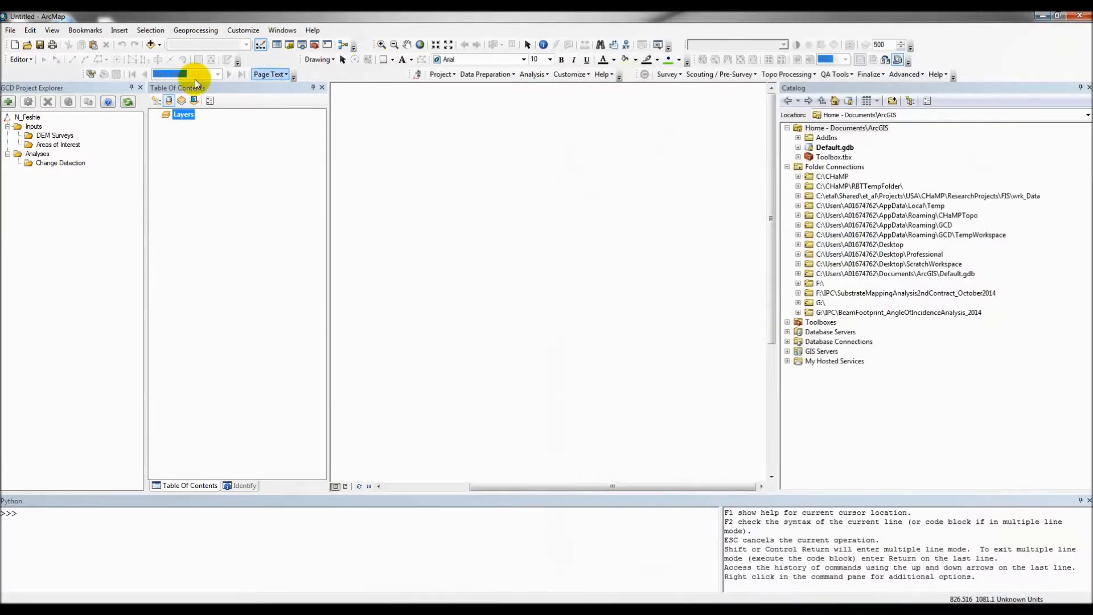
Step: Start adding a DEM survey to the project and browse to Workshops\2015\GCD\Exercises for its original raster
{"action": "right_click", "coordinate": [40, 135]}
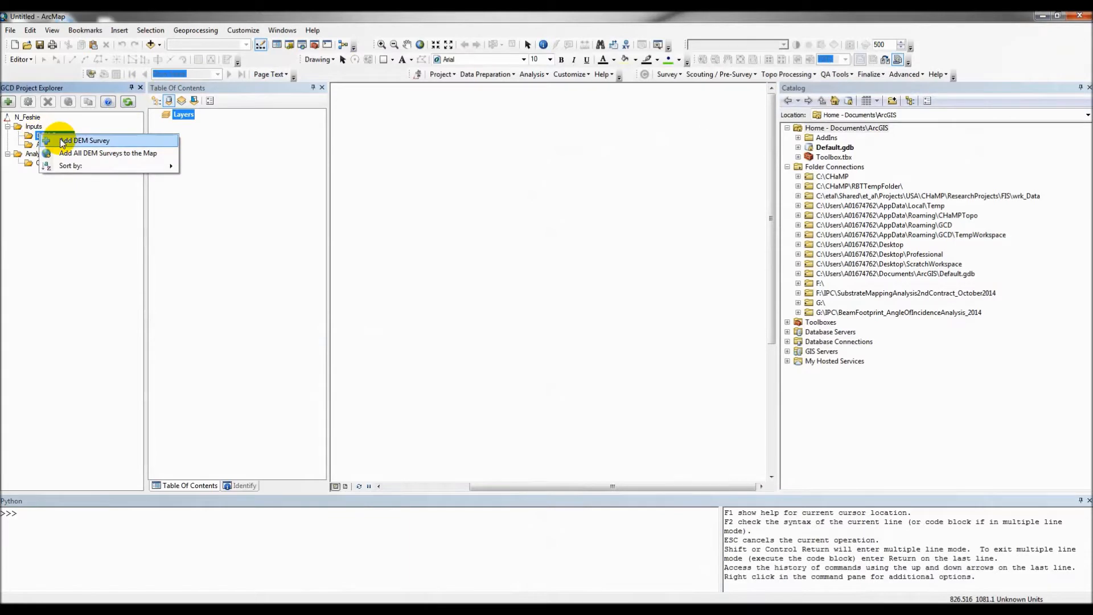
{"action": "left_click", "coordinate": [62, 142]}
{"action": "left_click", "coordinate": [480, 207]}
{"action": "left_click", "coordinate": [563, 237]}
{"action": "left_click", "coordinate": [563, 237]}
{"action": "double_click", "coordinate": [428, 272]}
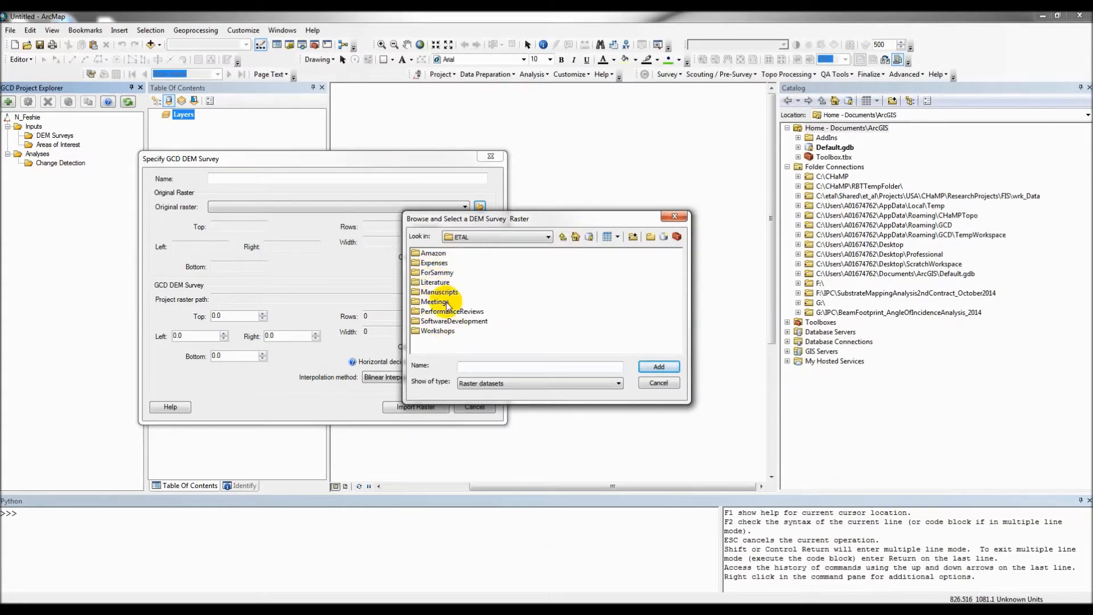
{"action": "double_click", "coordinate": [430, 331]}
{"action": "double_click", "coordinate": [426, 255]}
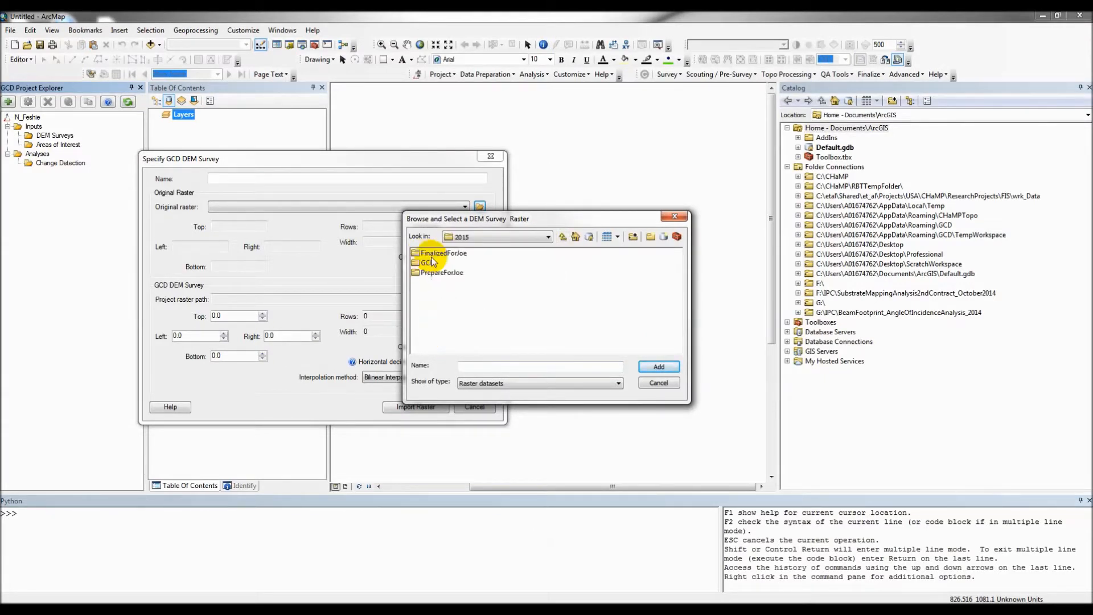
{"action": "double_click", "coordinate": [426, 265]}
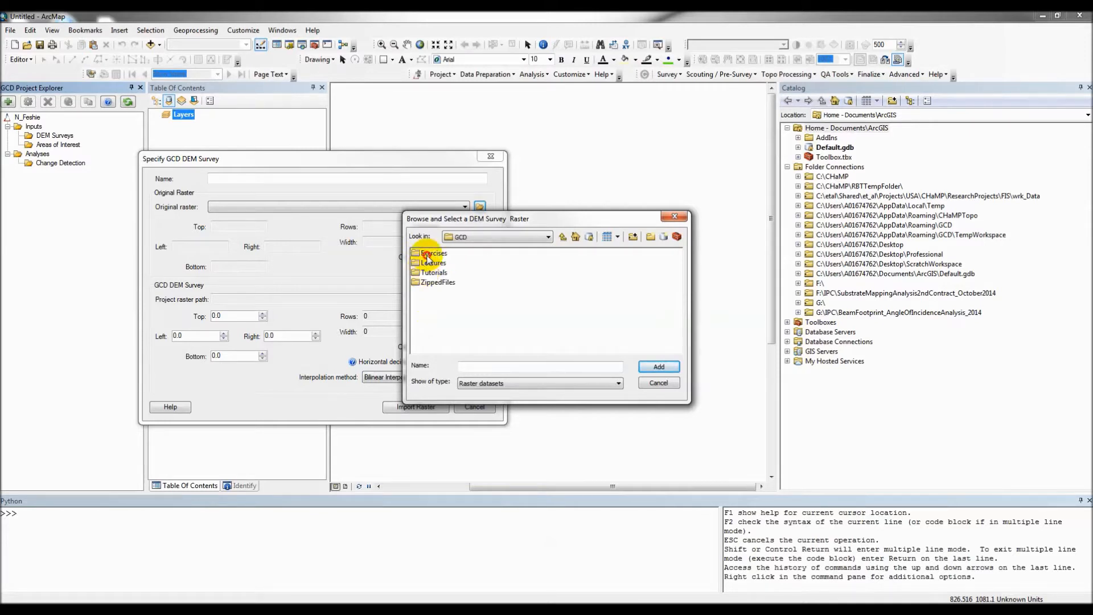
{"action": "double_click", "coordinate": [428, 253]}
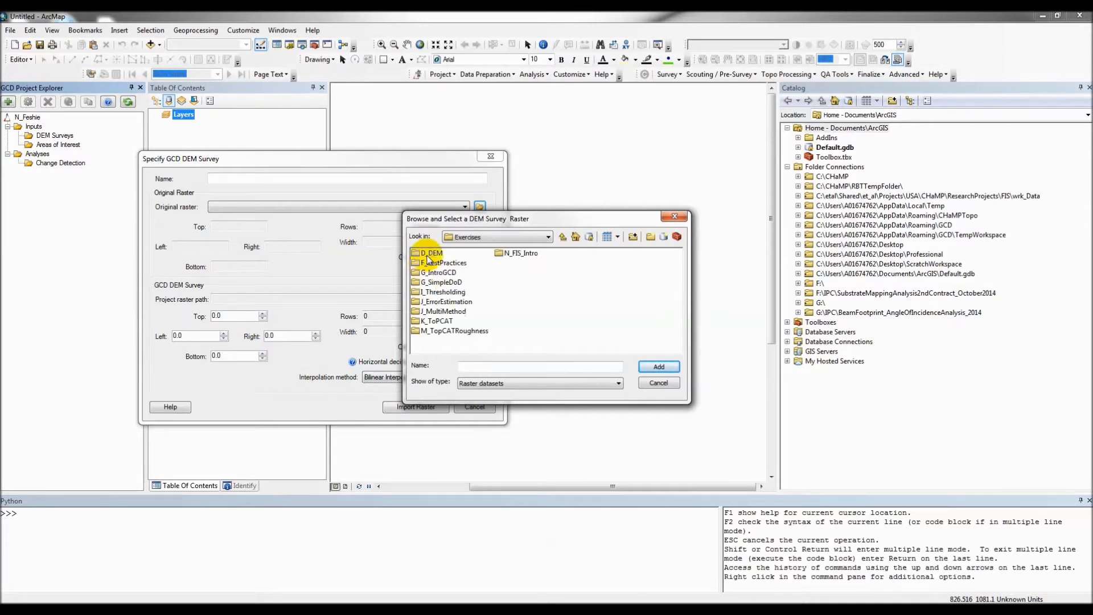
Step: Choose DEM_2006.tif from the N_FIS_Intro\Feshie folder as the survey's original raster
{"action": "double_click", "coordinate": [517, 258]}
{"action": "double_click", "coordinate": [434, 256]}
{"action": "left_click", "coordinate": [438, 272]}
{"action": "left_click", "coordinate": [440, 263]}
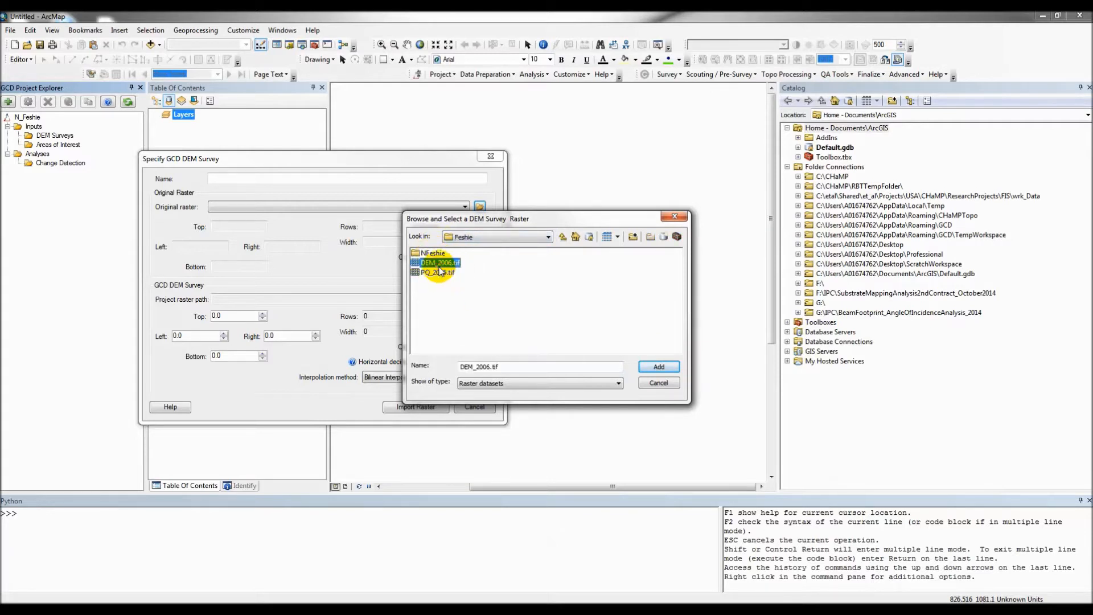
{"action": "left_click", "coordinate": [657, 367]}
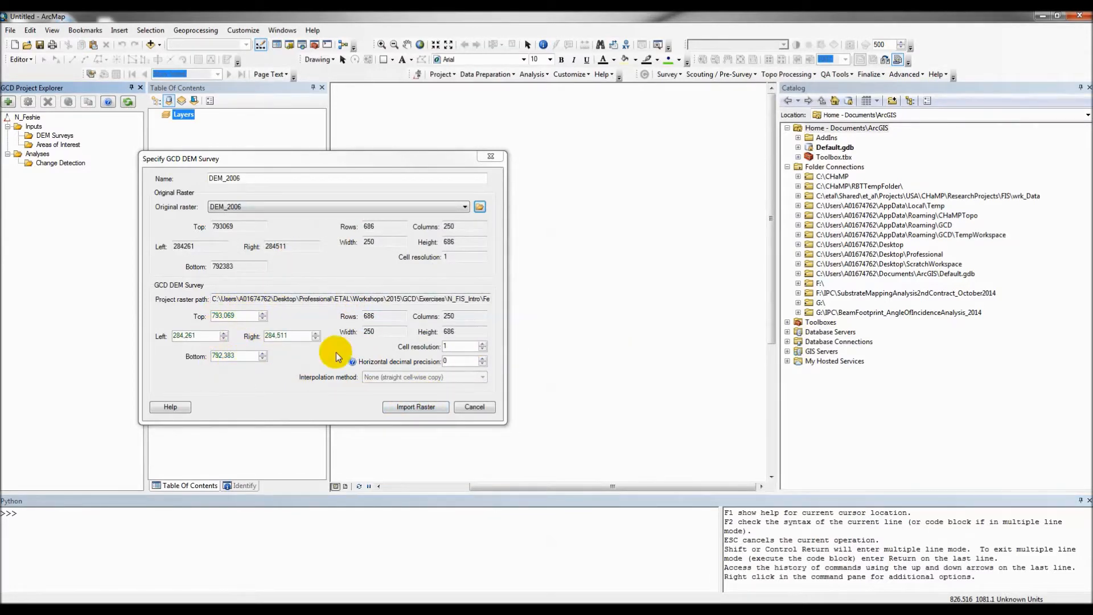
Step: Import the DEM_2006 raster into the project and save the survey as a single method survey with an undefined method
{"action": "left_click", "coordinate": [416, 407]}
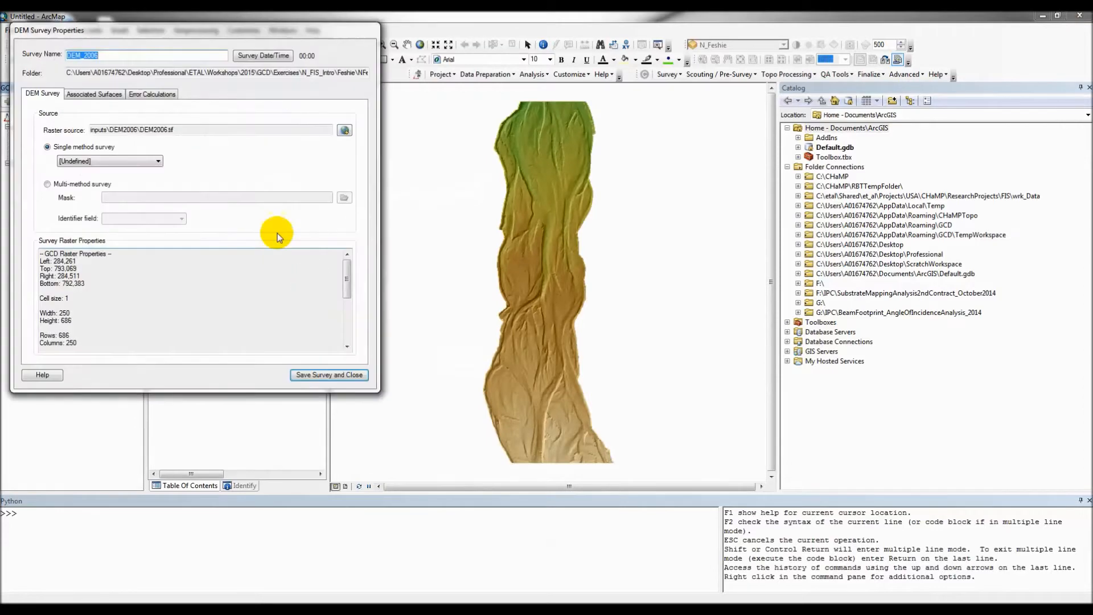
{"action": "left_click_drag", "start_coordinate": [184, 34], "coordinate": [354, 93]}
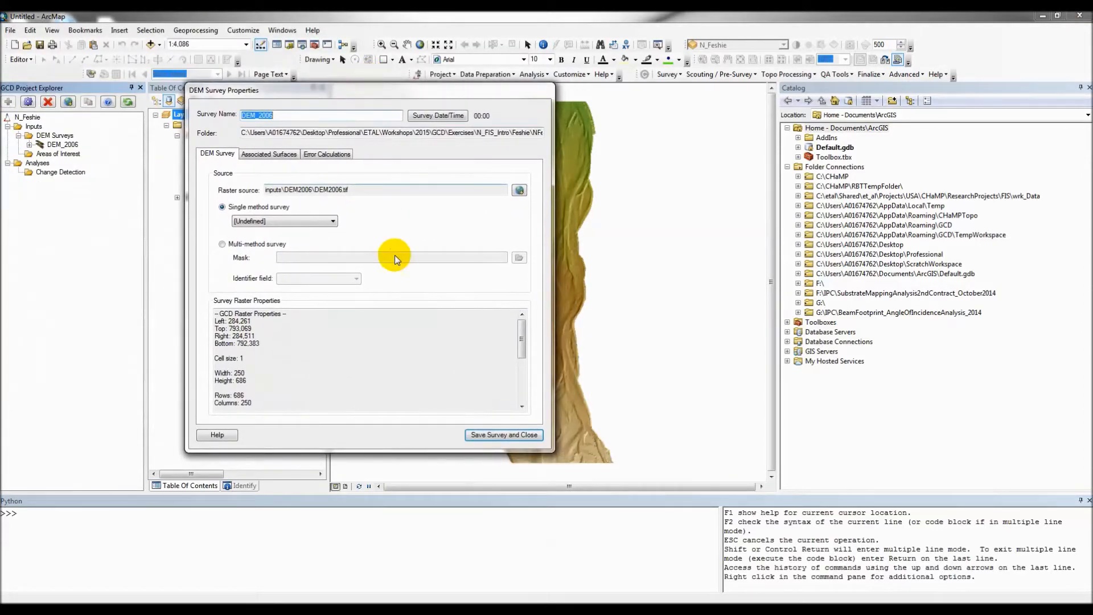
{"action": "left_click", "coordinate": [484, 432]}
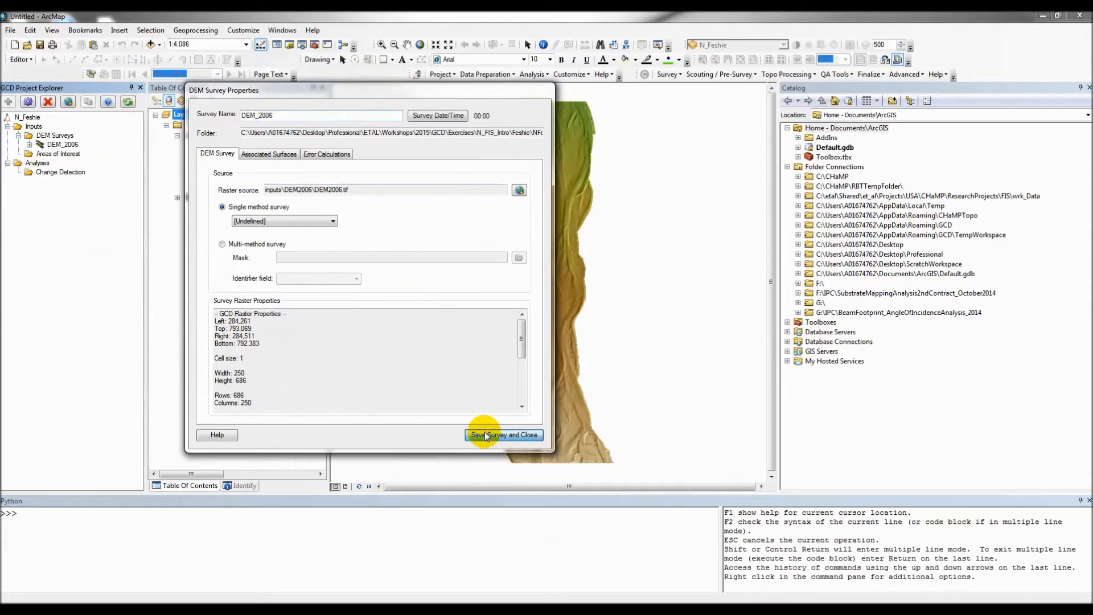
Step: Expand the DEM_2006 survey in the project tree and open the error calculations in its survey properties
{"action": "left_click", "coordinate": [29, 145]}
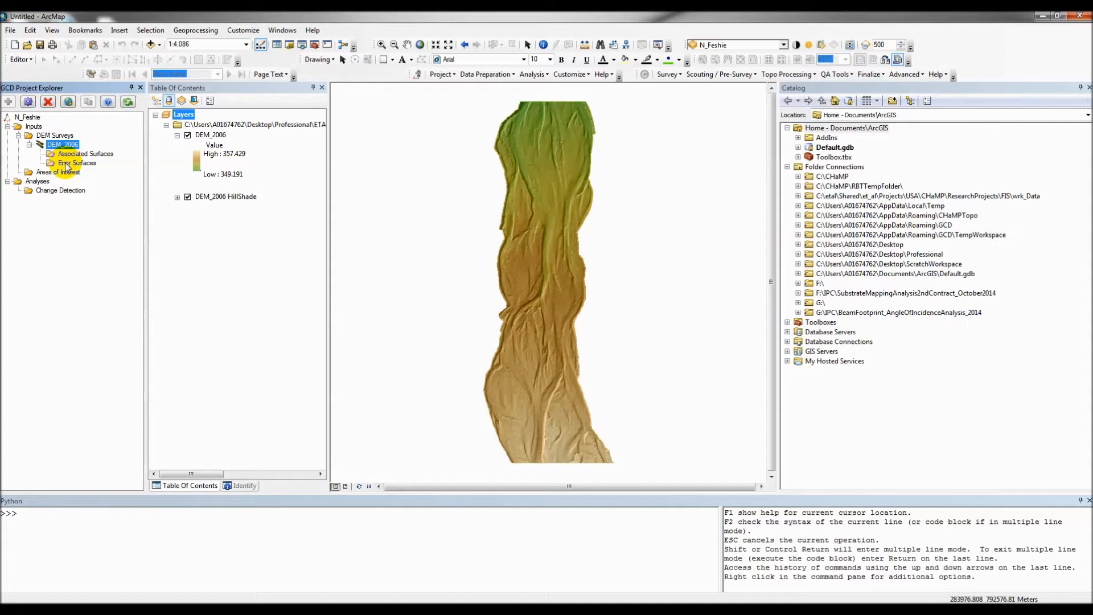
{"action": "right_click", "coordinate": [66, 167]}
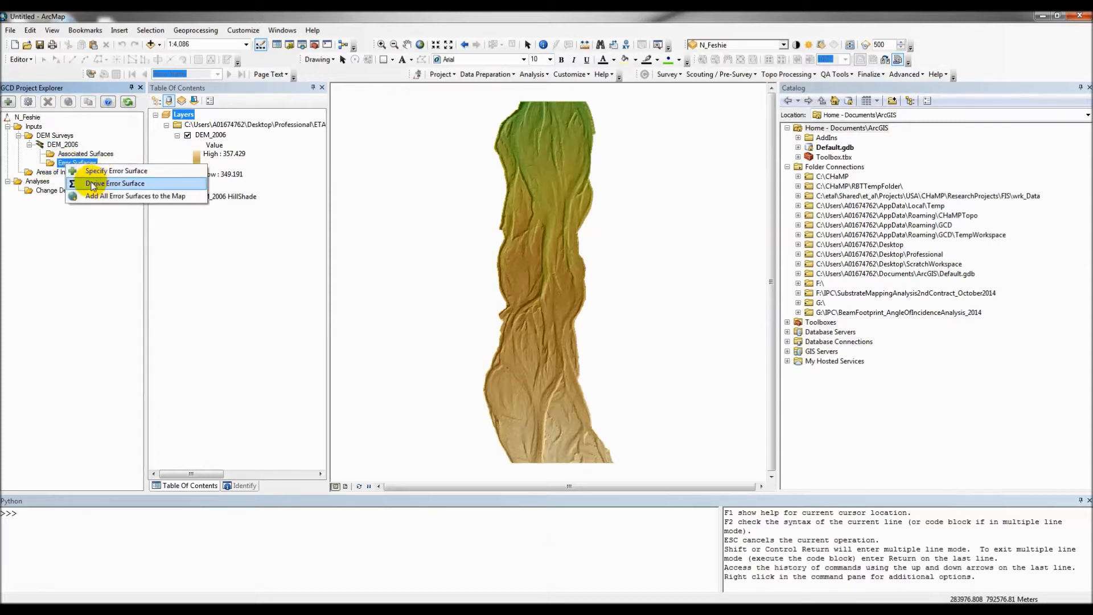
{"action": "right_click", "coordinate": [51, 144]}
{"action": "right_click", "coordinate": [50, 145]}
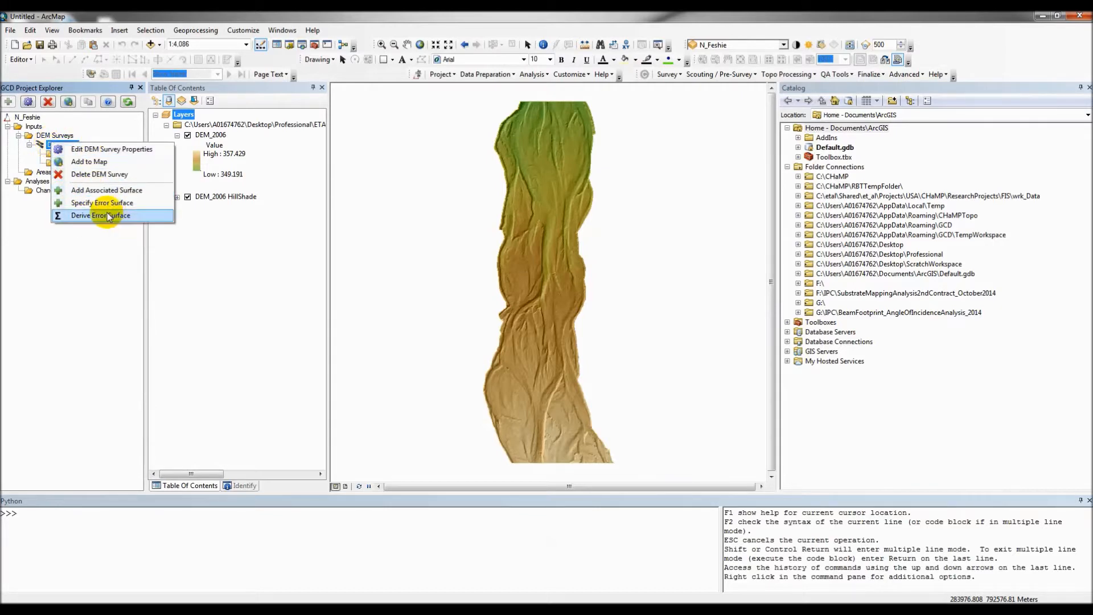
{"action": "left_click", "coordinate": [104, 149]}
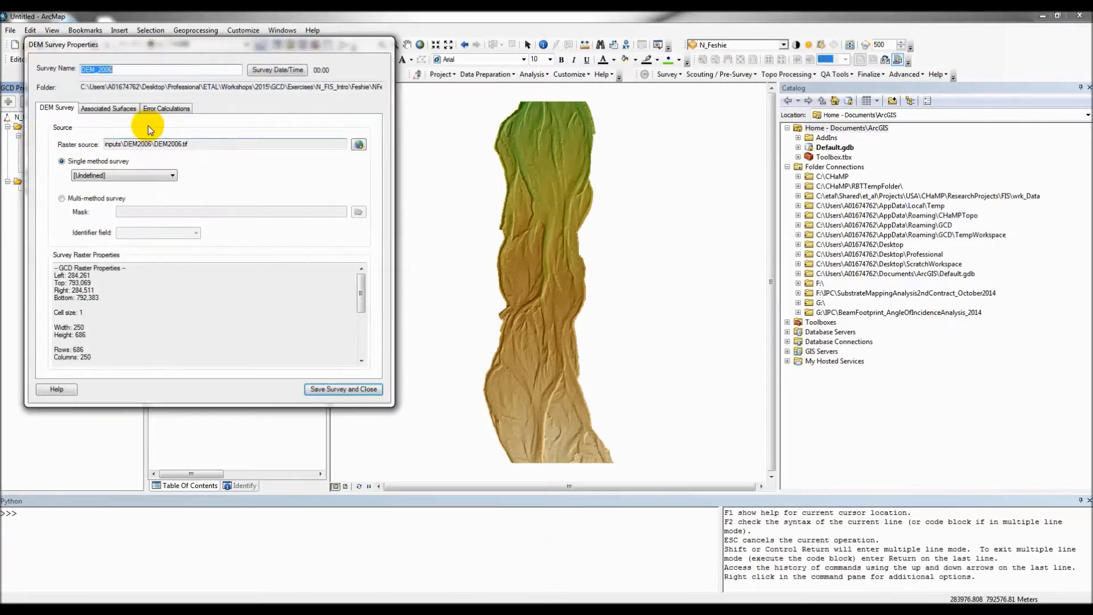
{"action": "left_click_drag", "start_coordinate": [166, 43], "coordinate": [354, 145]}
{"action": "left_click", "coordinate": [352, 214]}
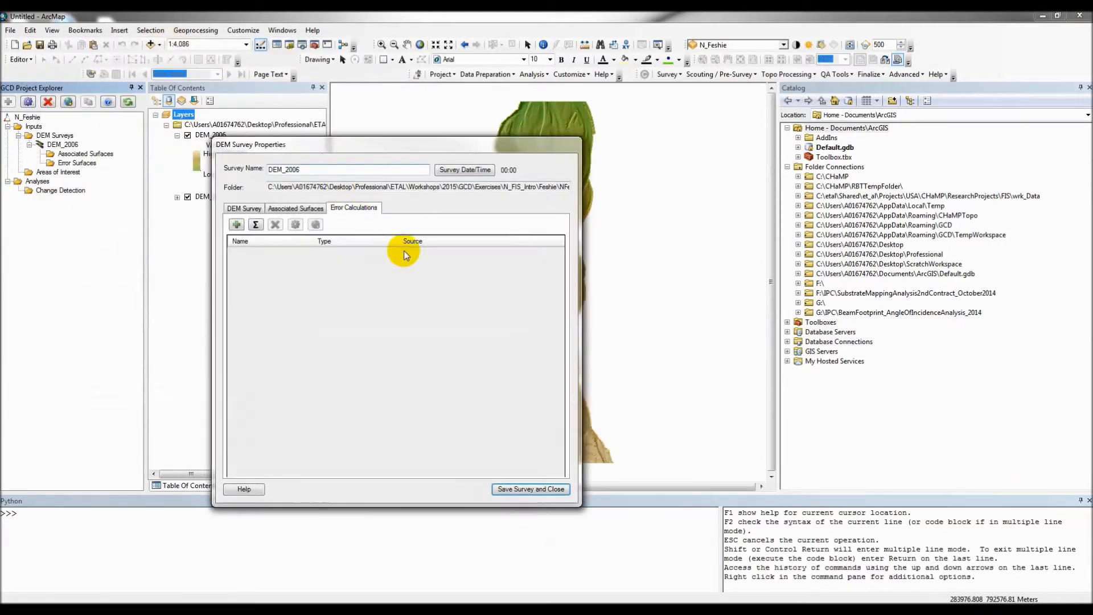
Step: Derive an error surface named Uniform_2006_10 for DEM_2006 with a uniform error value of 0.10 m, and save the survey
{"action": "left_click", "coordinate": [256, 230]}
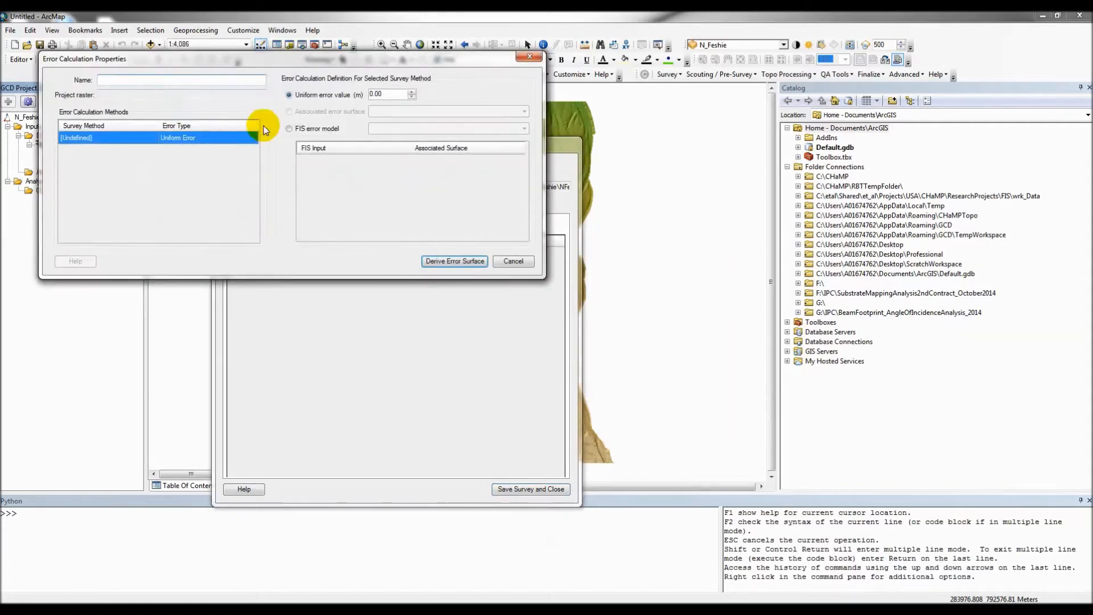
{"action": "left_click_drag", "start_coordinate": [230, 57], "coordinate": [417, 151]}
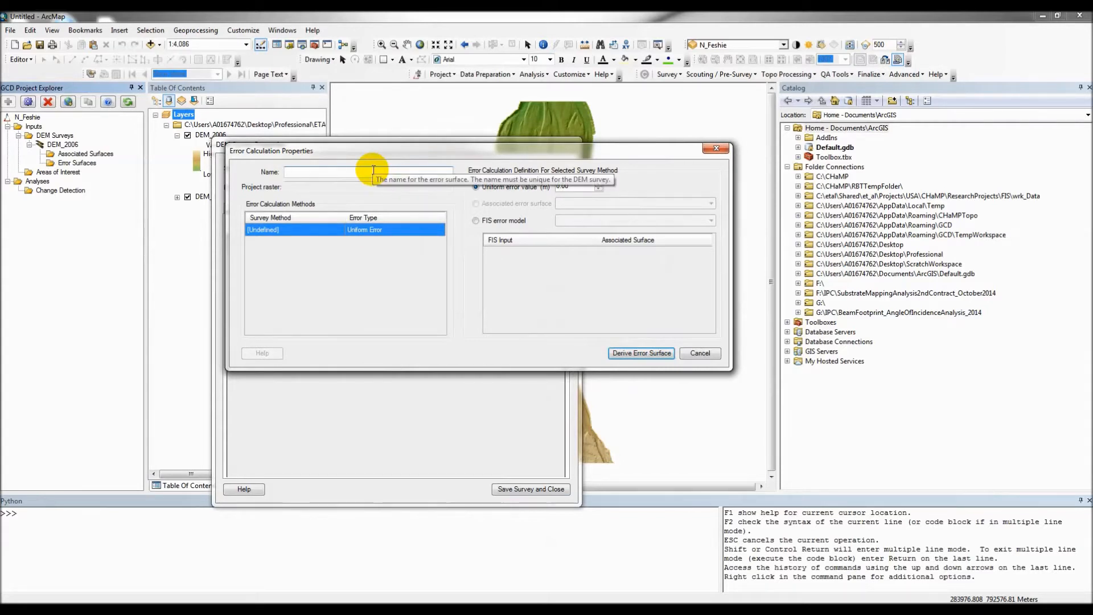
{"action": "type", "text": "Uniform_2006_10"}
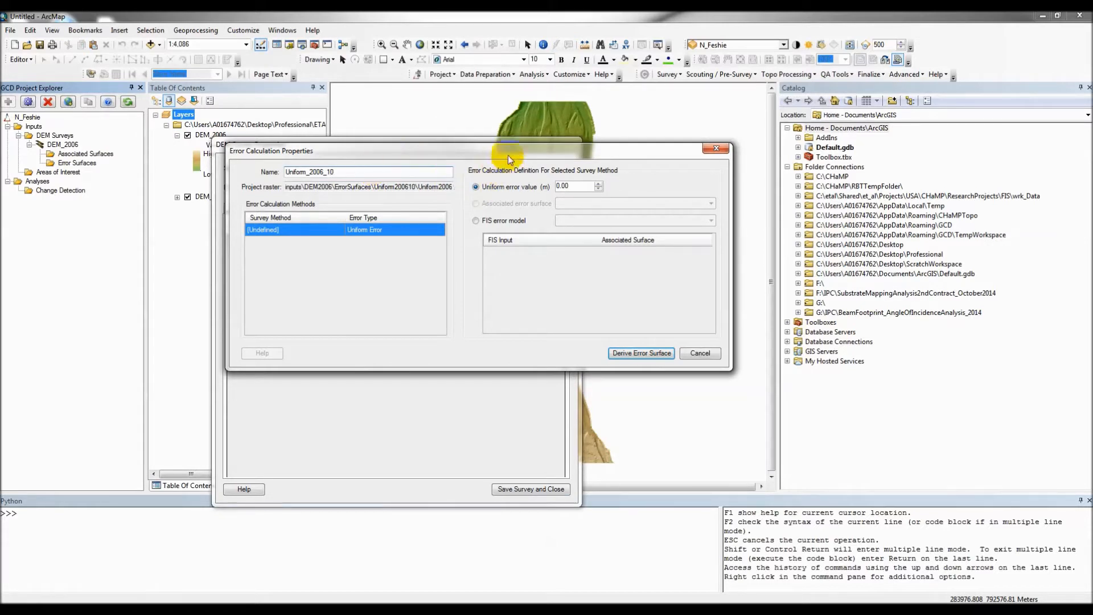
{"action": "left_click", "coordinate": [598, 189]}
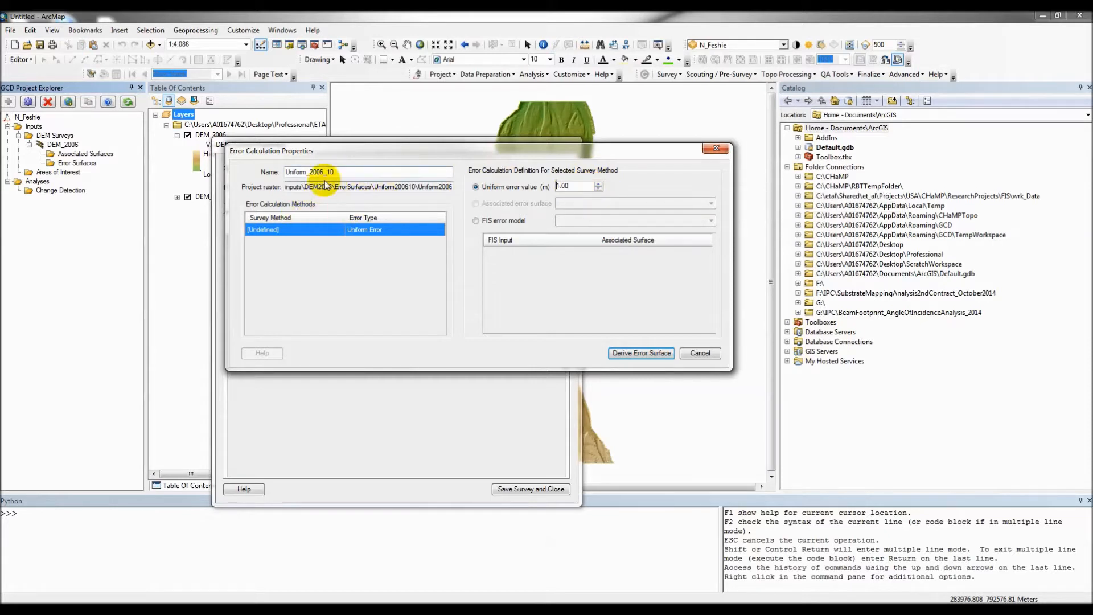
{"action": "double_click", "coordinate": [567, 187]}
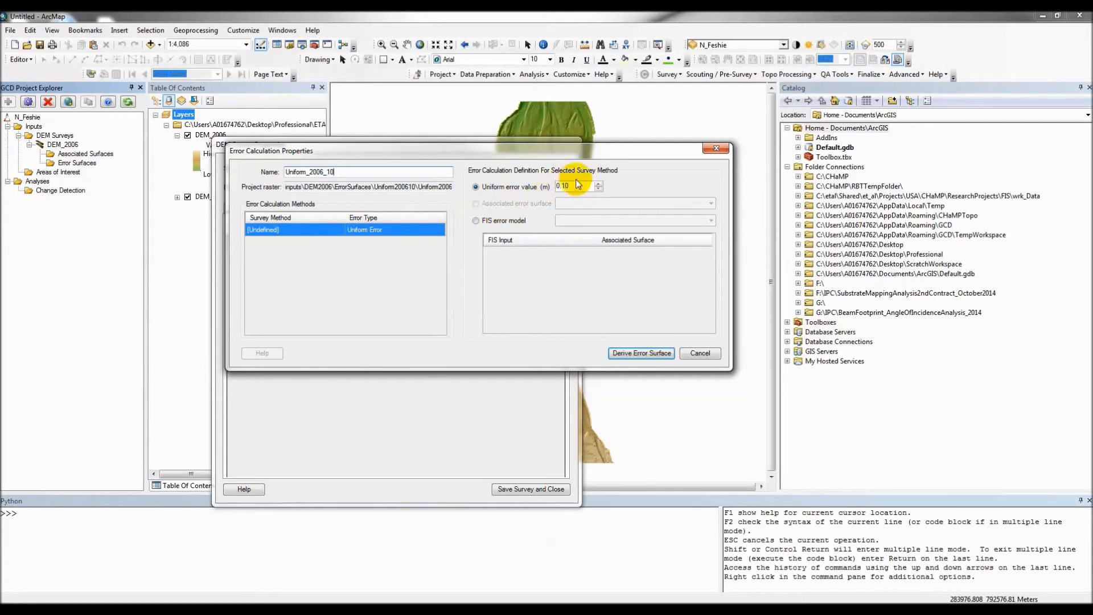
{"action": "left_click_drag", "start_coordinate": [545, 149], "coordinate": [466, 221]}
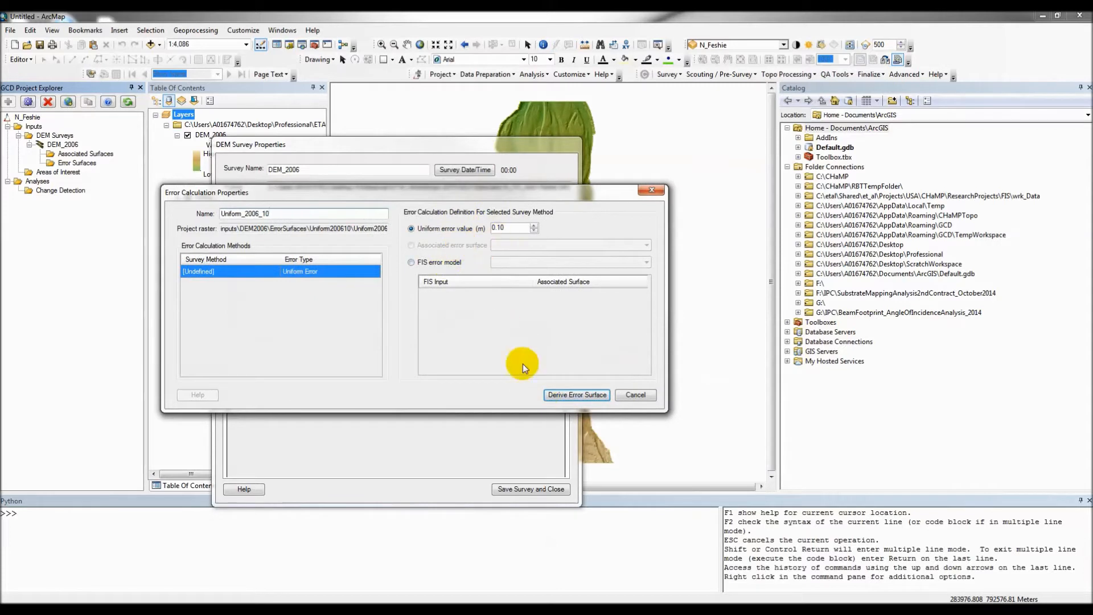
{"action": "left_click", "coordinate": [575, 394]}
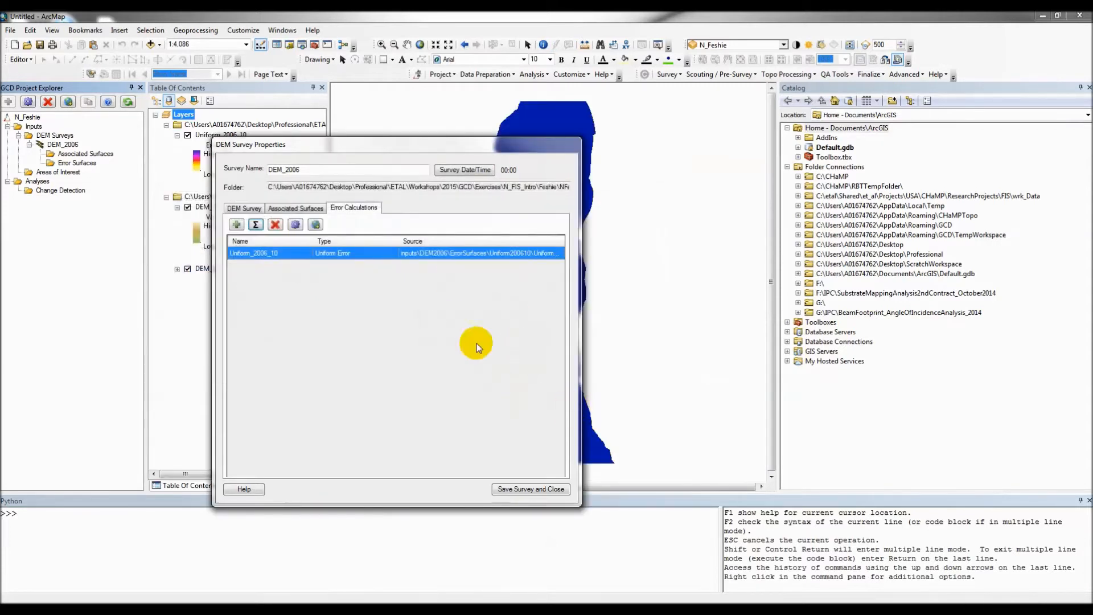
{"action": "left_click", "coordinate": [528, 490]}
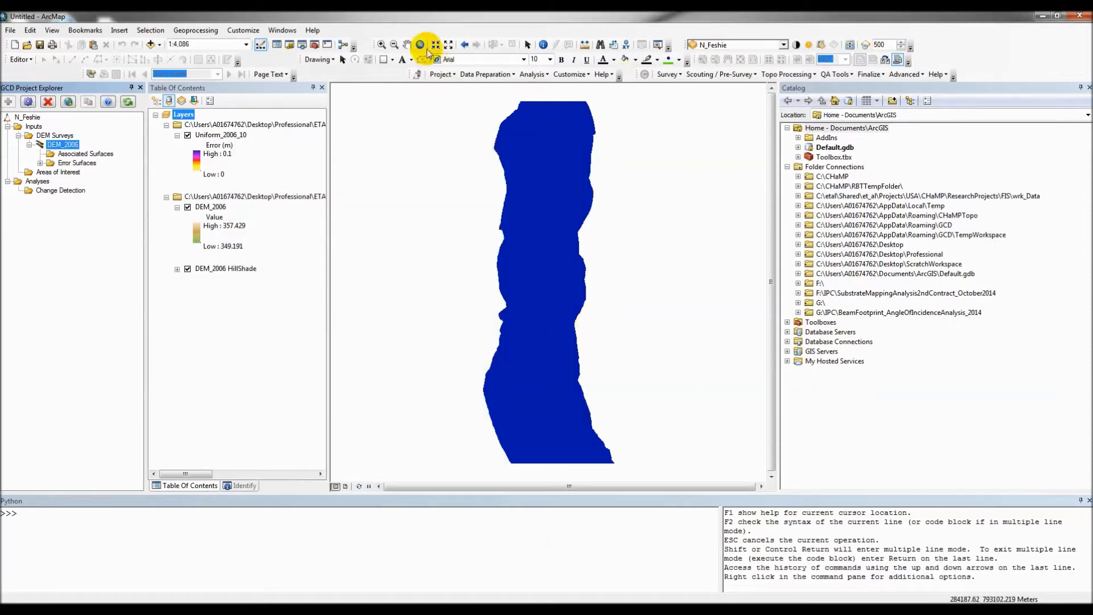
Step: Identify the pixel values of the Uniform_2006_10 error surface at several spots along the reach, and return to the layer list
{"action": "left_click", "coordinate": [542, 47]}
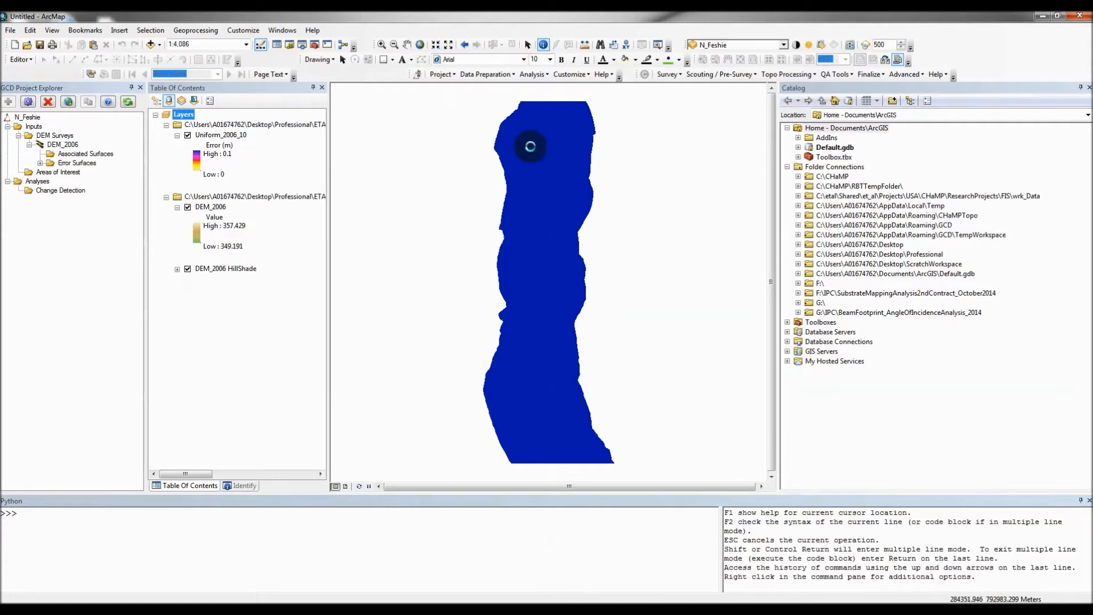
{"action": "left_click", "coordinate": [530, 146]}
{"action": "left_click", "coordinate": [530, 274]}
{"action": "left_click", "coordinate": [518, 400]}
{"action": "left_click", "coordinate": [187, 127]}
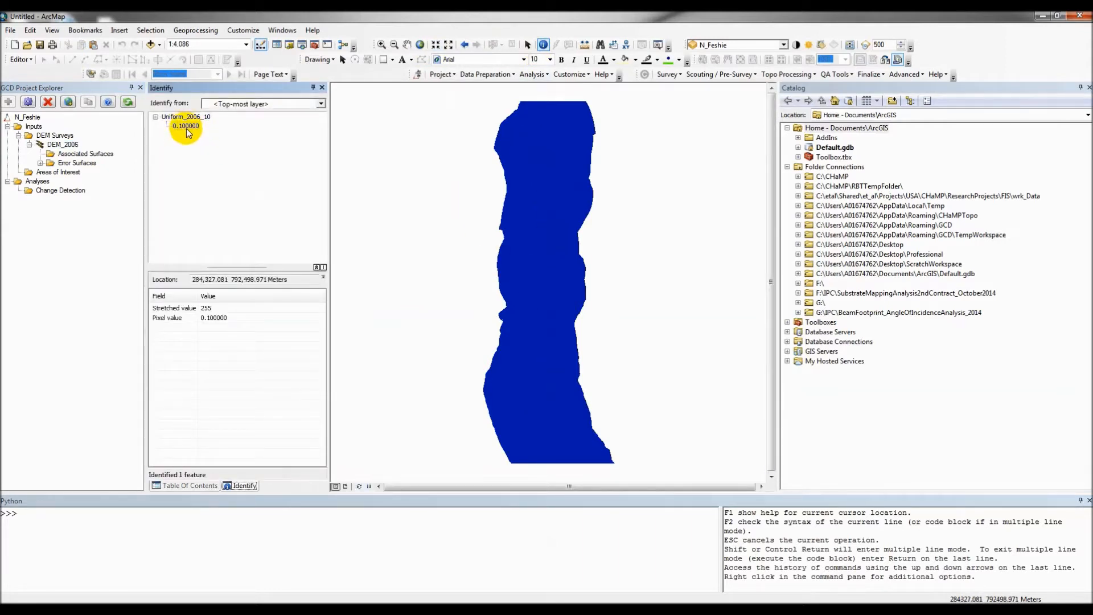
{"action": "left_click", "coordinate": [555, 240]}
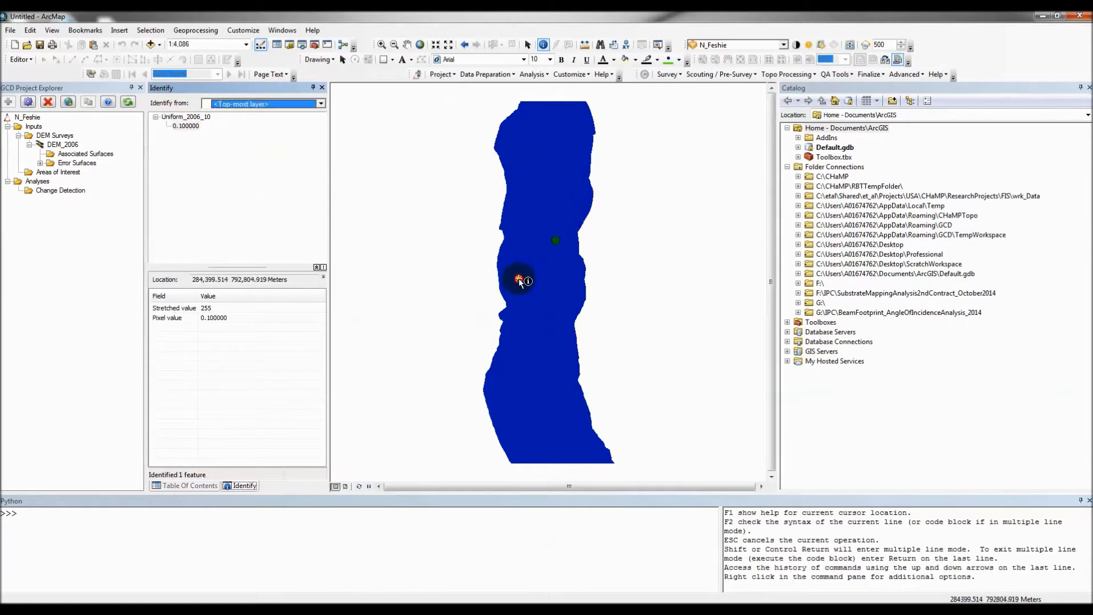
{"action": "left_click", "coordinate": [499, 387]}
{"action": "left_click", "coordinate": [551, 388]}
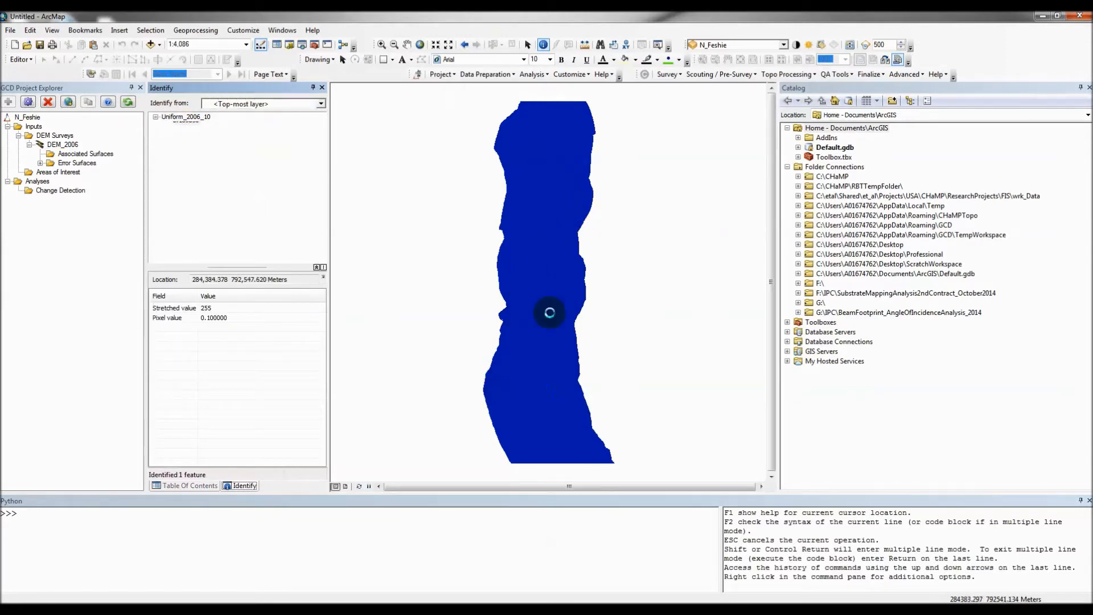
{"action": "left_click", "coordinate": [187, 486]}
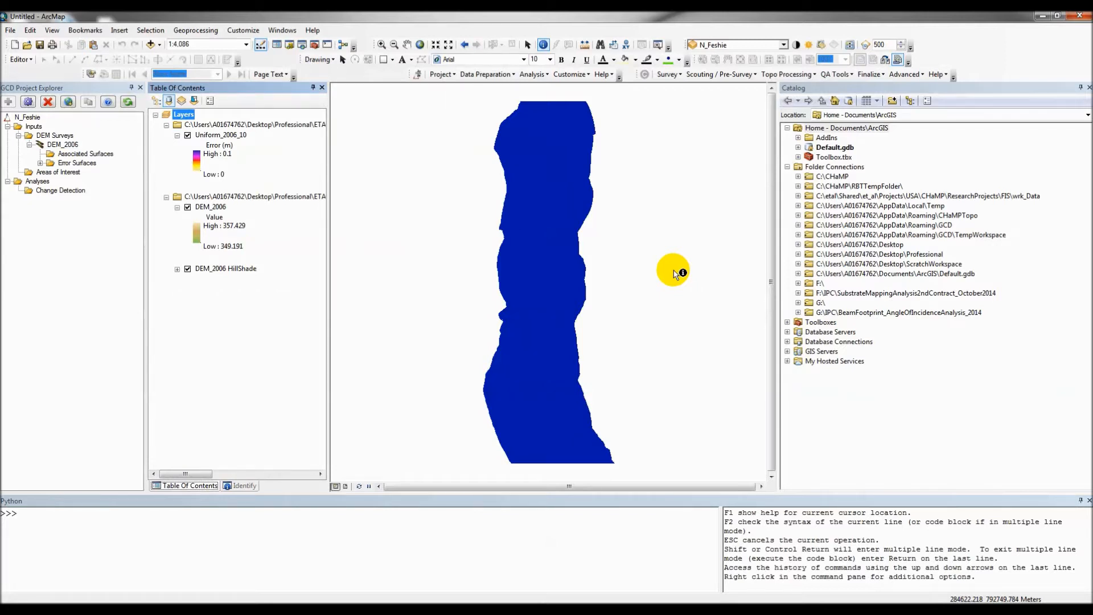
Step: Open the FIS library and enlarge its window to examine the available FIS models and their file paths
{"action": "left_click", "coordinate": [566, 74]}
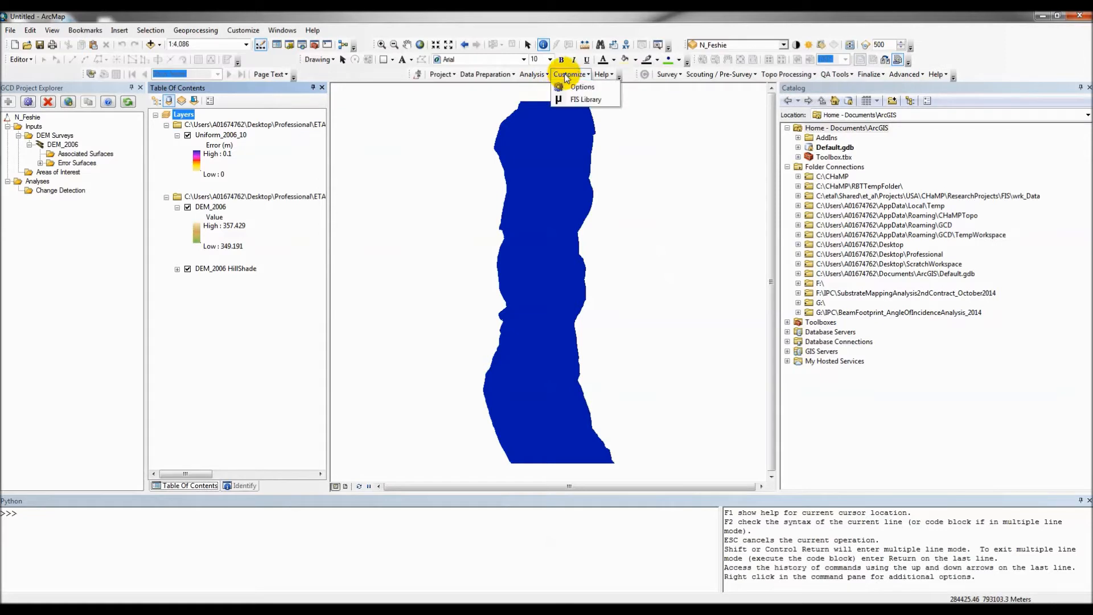
{"action": "left_click", "coordinate": [569, 76]}
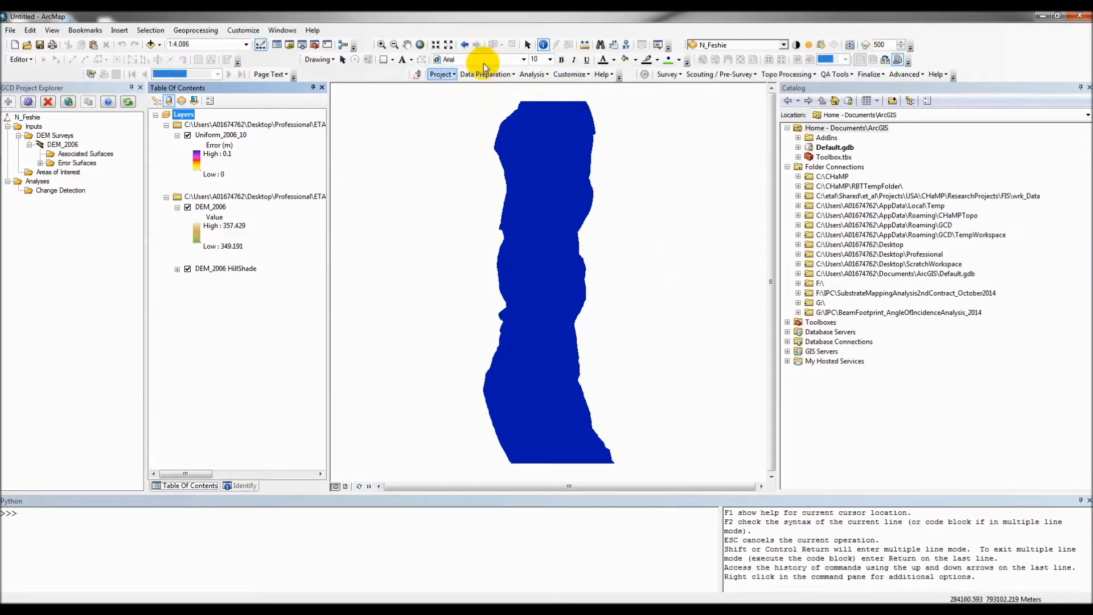
{"action": "left_click", "coordinate": [571, 76]}
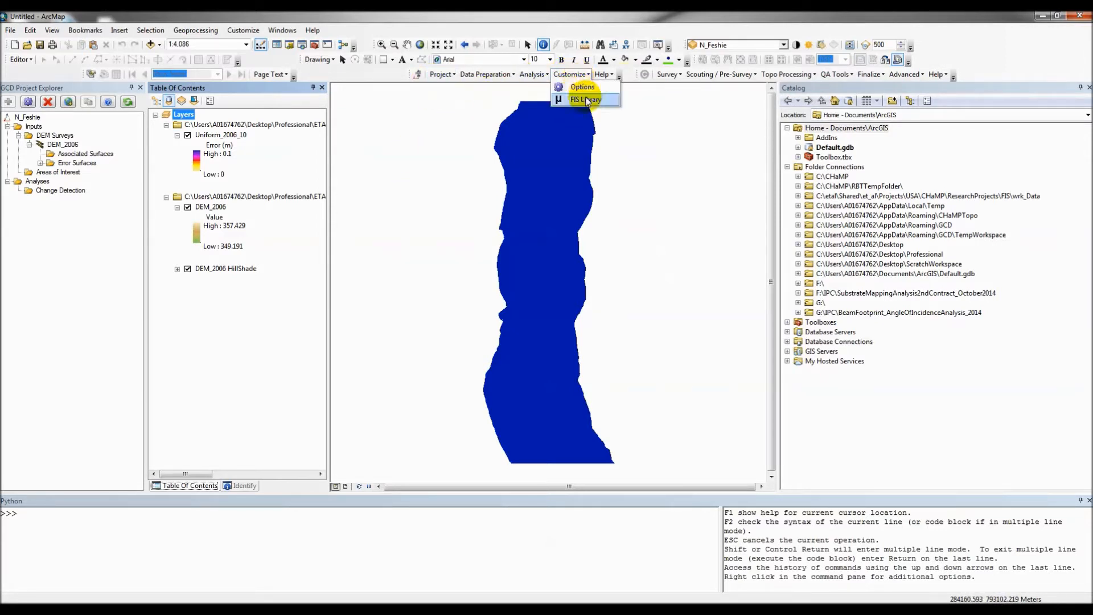
{"action": "left_click", "coordinate": [588, 100]}
{"action": "left_click_drag", "start_coordinate": [476, 232], "coordinate": [778, 399]}
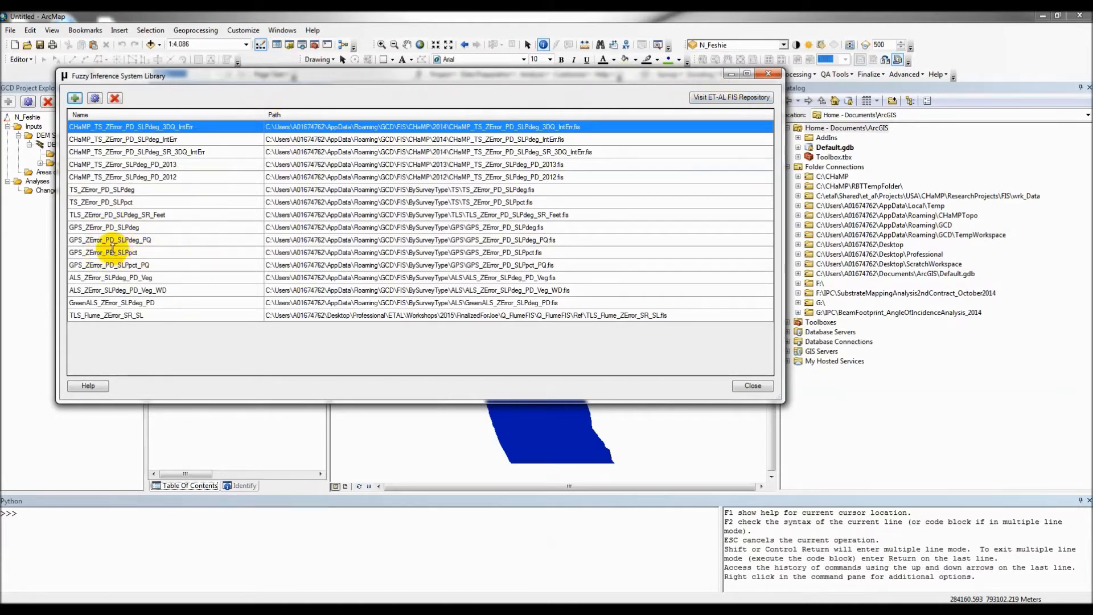
{"action": "left_click", "coordinate": [74, 100]}
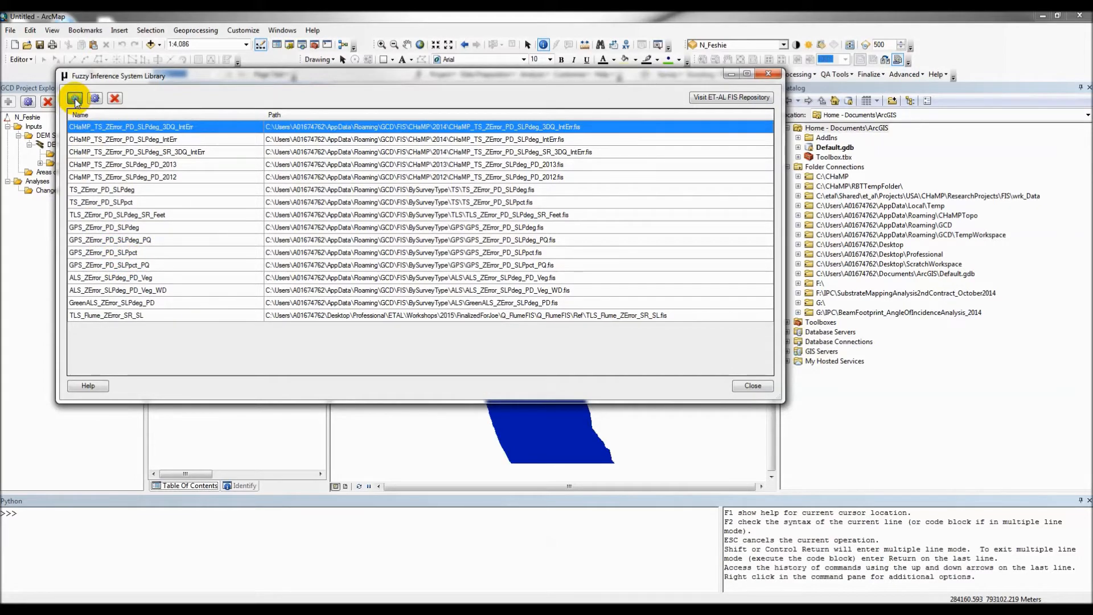
{"action": "left_click", "coordinate": [368, 109]}
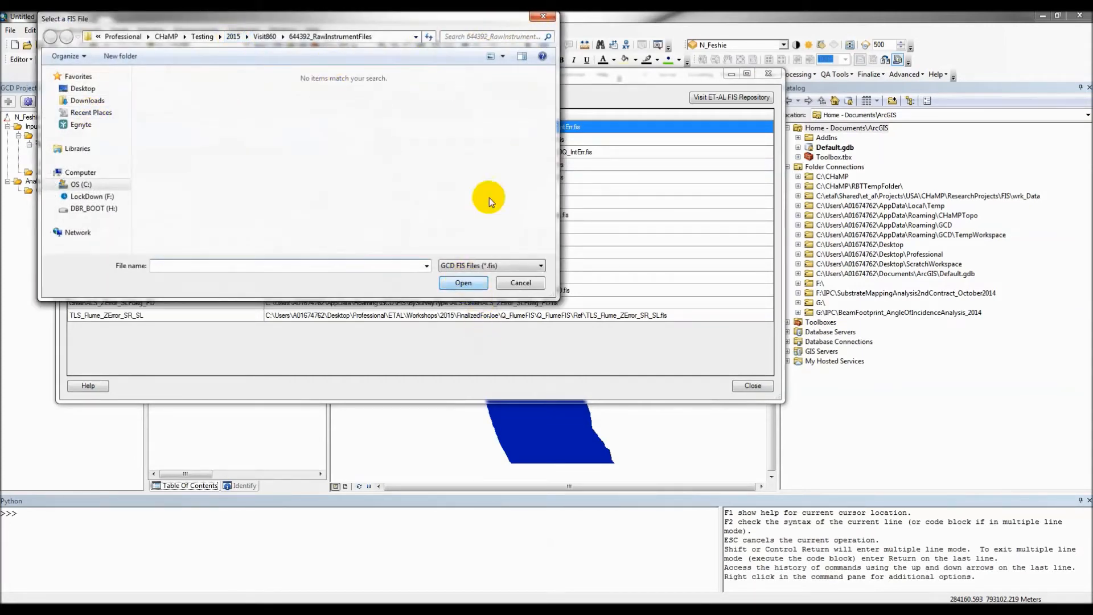
{"action": "left_click", "coordinate": [542, 19]}
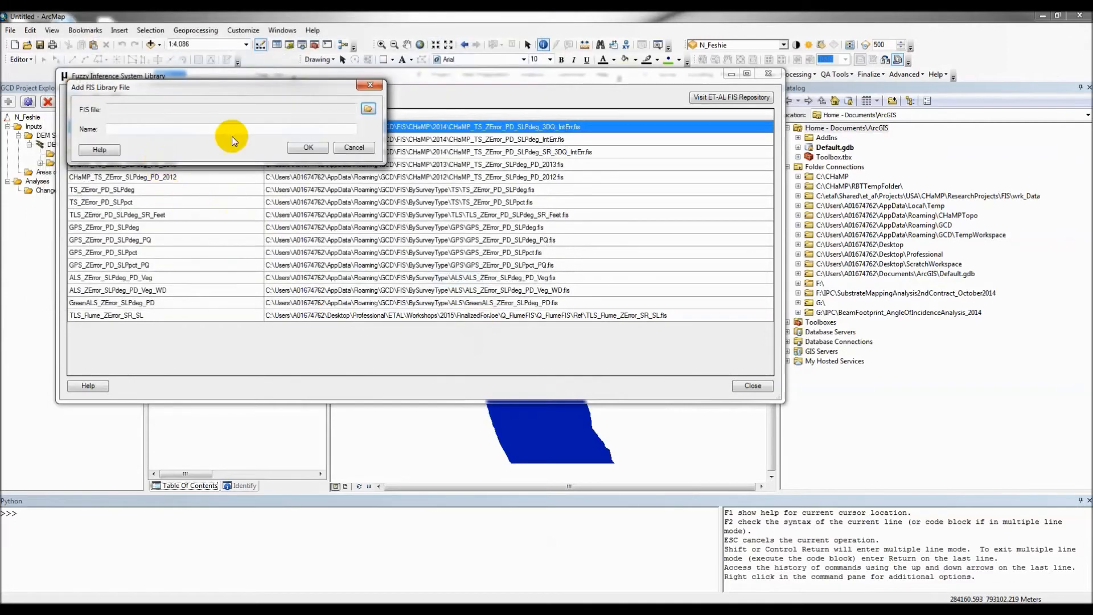
{"action": "left_click", "coordinate": [362, 142]}
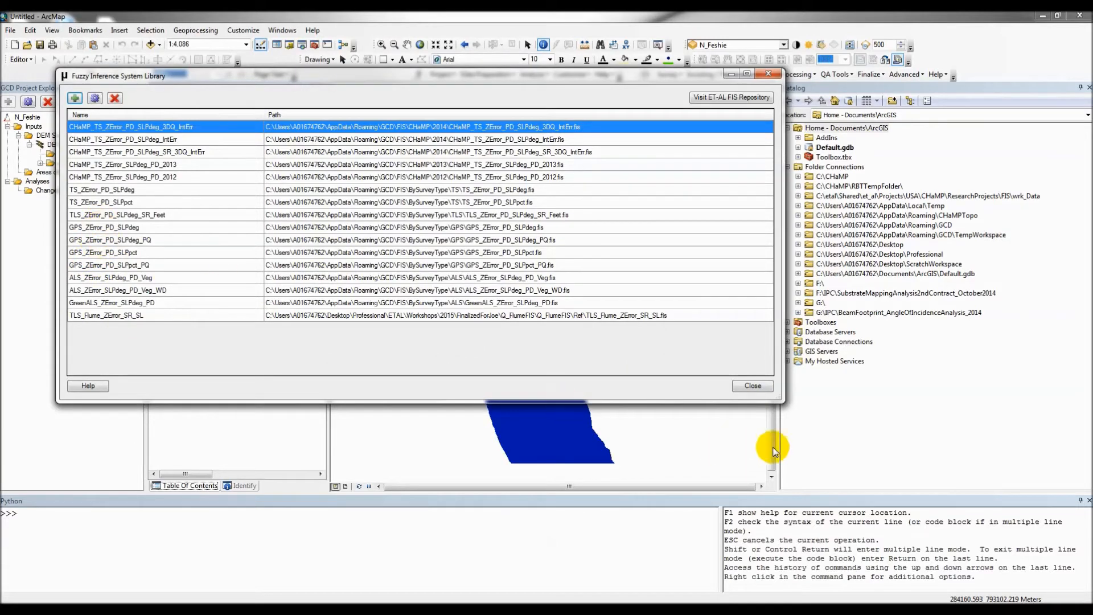
{"action": "left_click", "coordinate": [753, 386]}
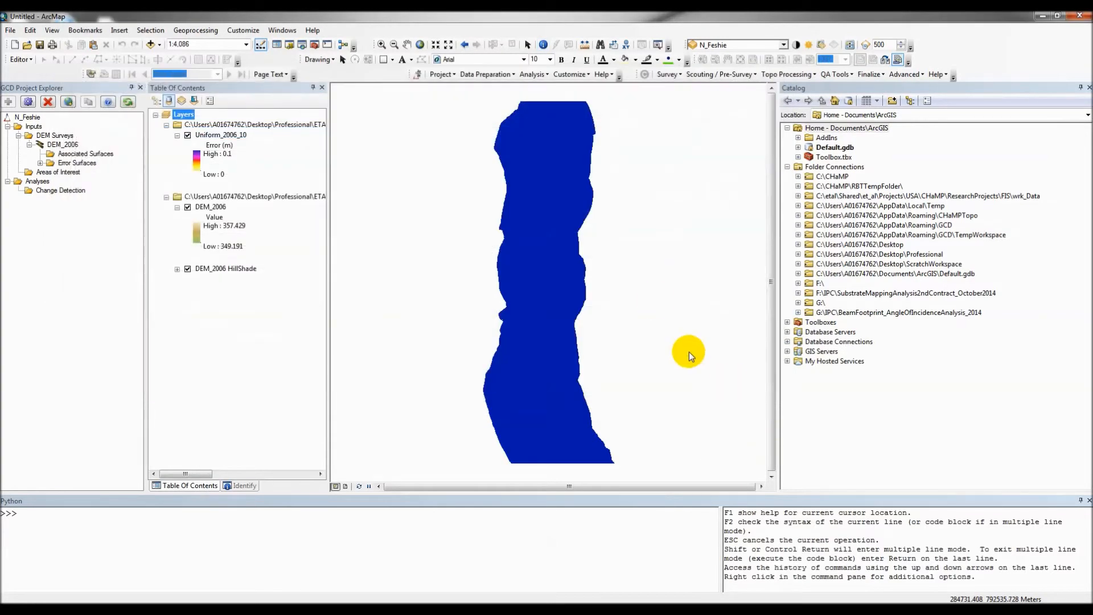
Step: Start adding an associated surface to the DEM_2006 survey and set it to be calculated as a slope raster in degrees
{"action": "right_click", "coordinate": [68, 154]}
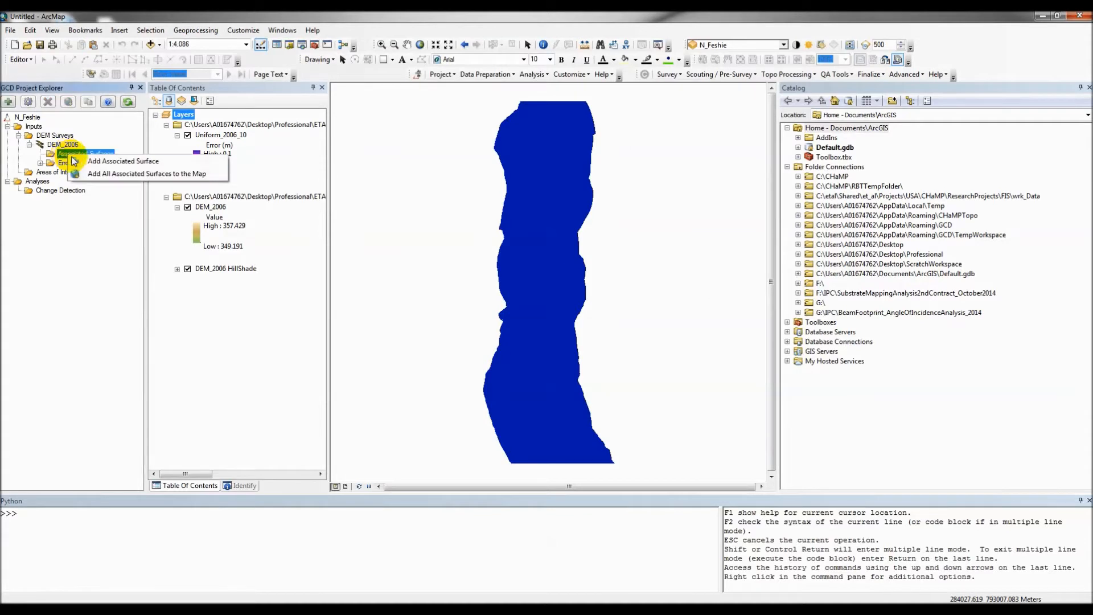
{"action": "left_click", "coordinate": [57, 154]}
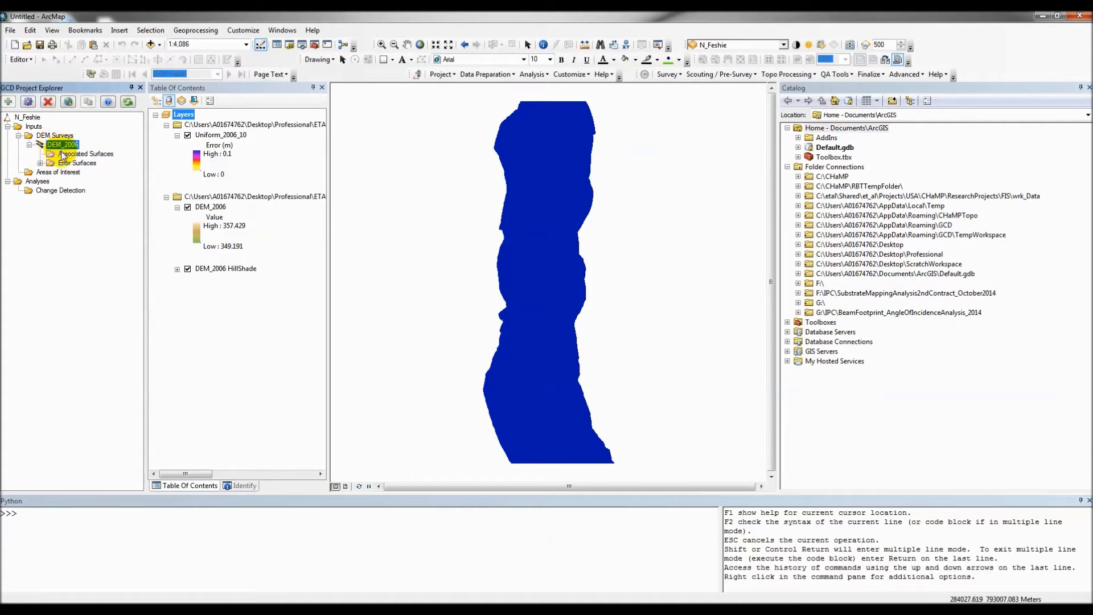
{"action": "right_click", "coordinate": [78, 155]}
{"action": "left_click", "coordinate": [93, 161]}
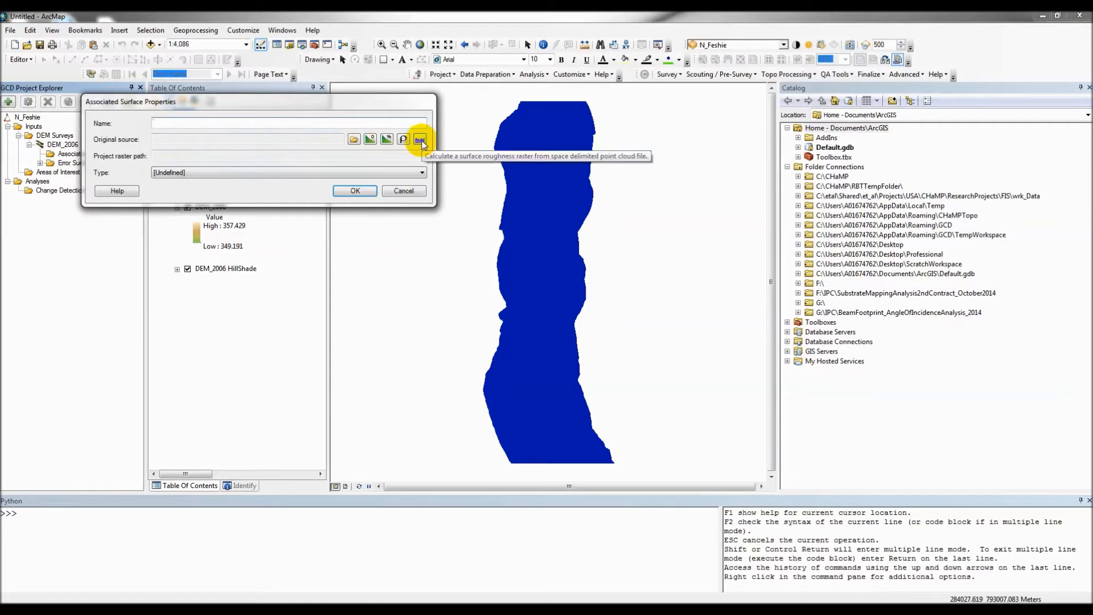
{"action": "left_click", "coordinate": [371, 142]}
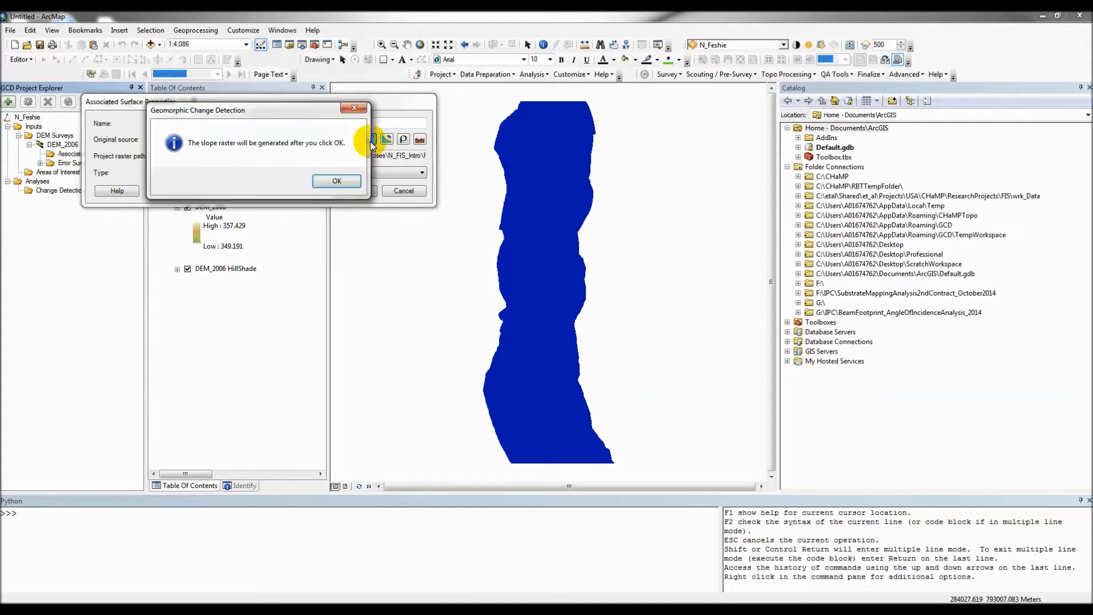
{"action": "left_click", "coordinate": [320, 180]}
Step: Name the associated slope surface Feshie_2006_SL and generate it
{"action": "left_click", "coordinate": [219, 122]}
{"action": "left_click_drag", "start_coordinate": [219, 123], "coordinate": [32, 134]}
{"action": "key", "text": "BackSpace"}
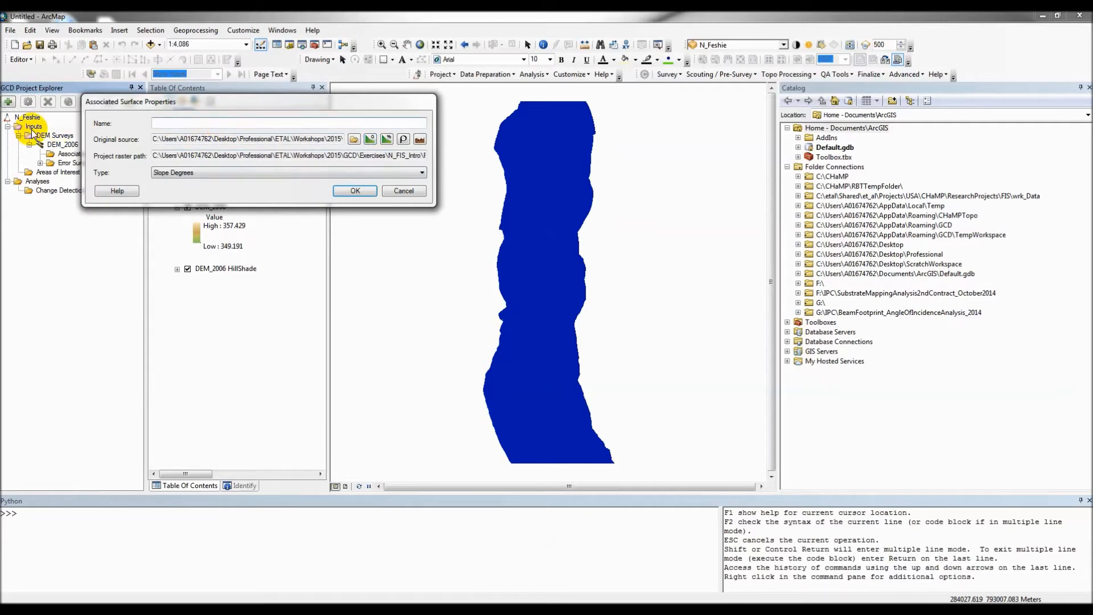
{"action": "type", "text": "Feshie_2006_SL"}
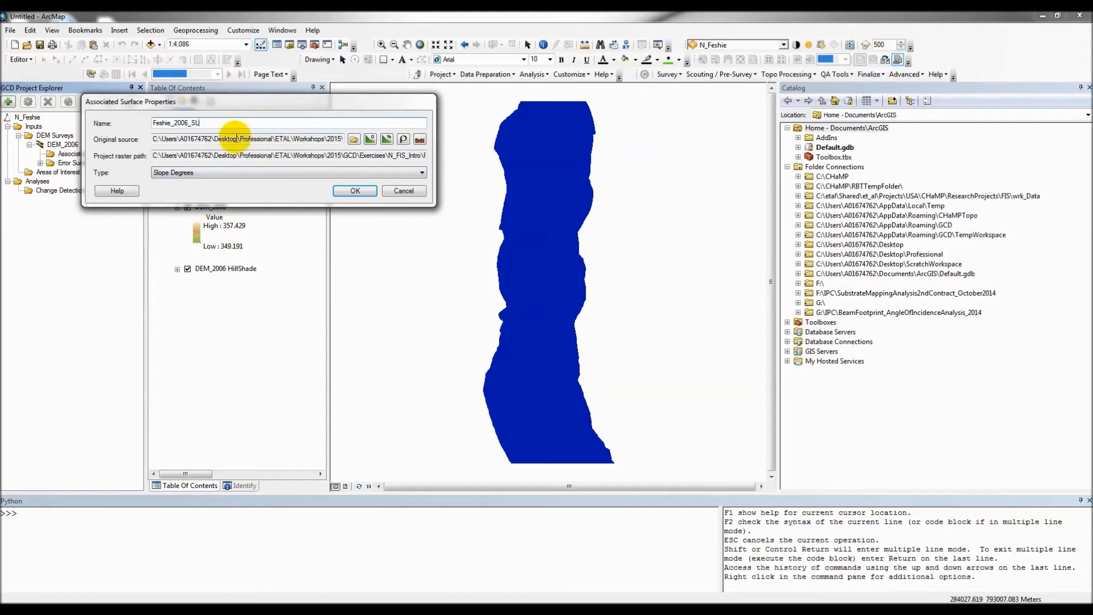
{"action": "left_click_drag", "start_coordinate": [239, 101], "coordinate": [326, 125]}
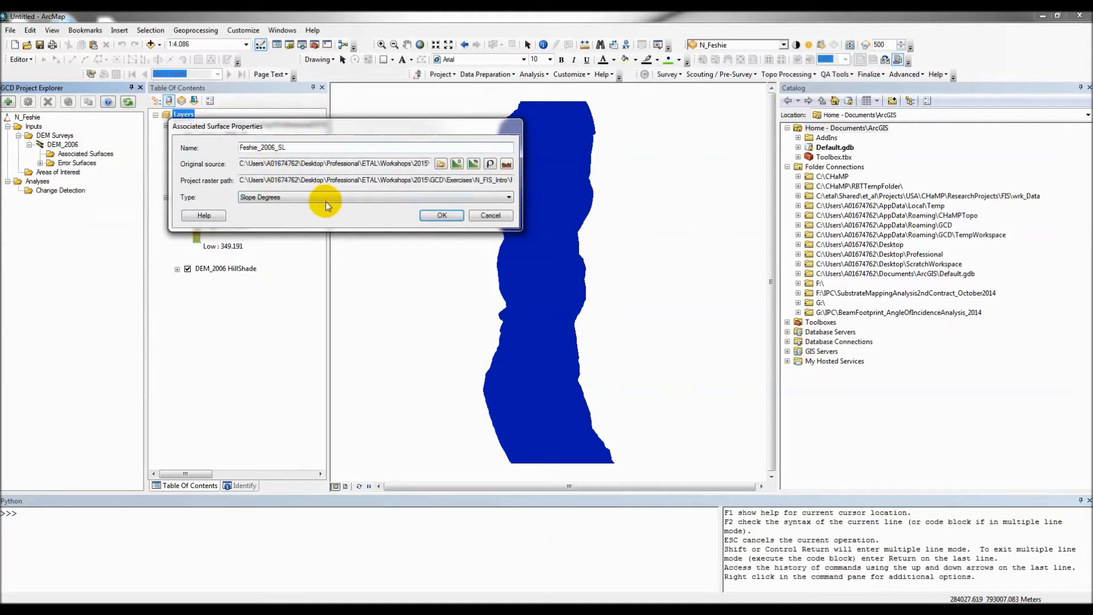
{"action": "left_click", "coordinate": [432, 217]}
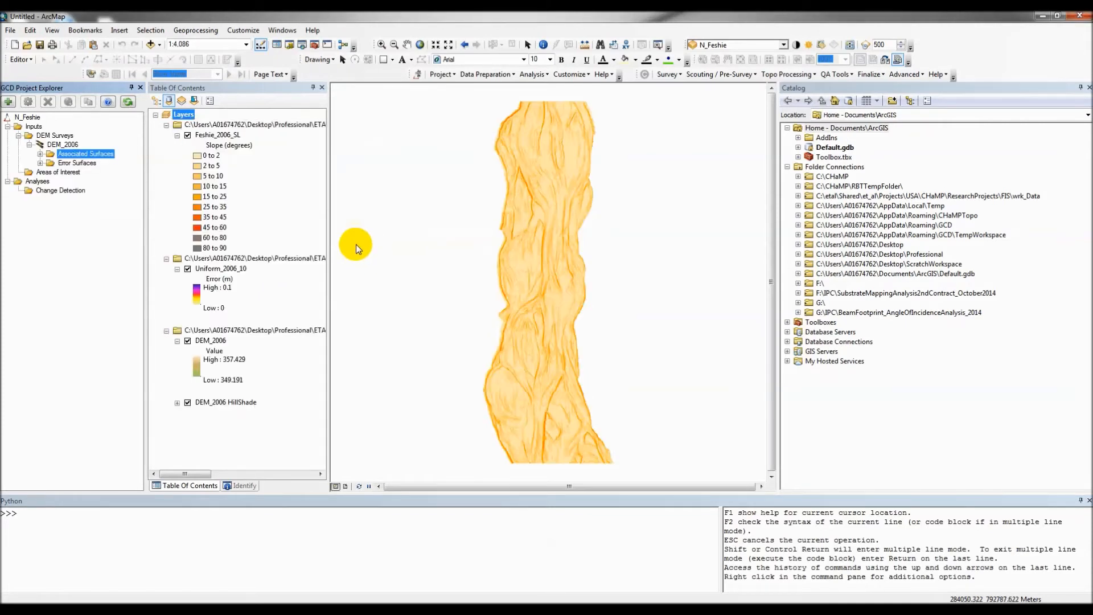
Step: Start adding an associated surface to DEM_2006 as a point density raster, using 2006_SurveyPoints.shp from the Feshie folder as the point cloud
{"action": "right_click", "coordinate": [76, 157]}
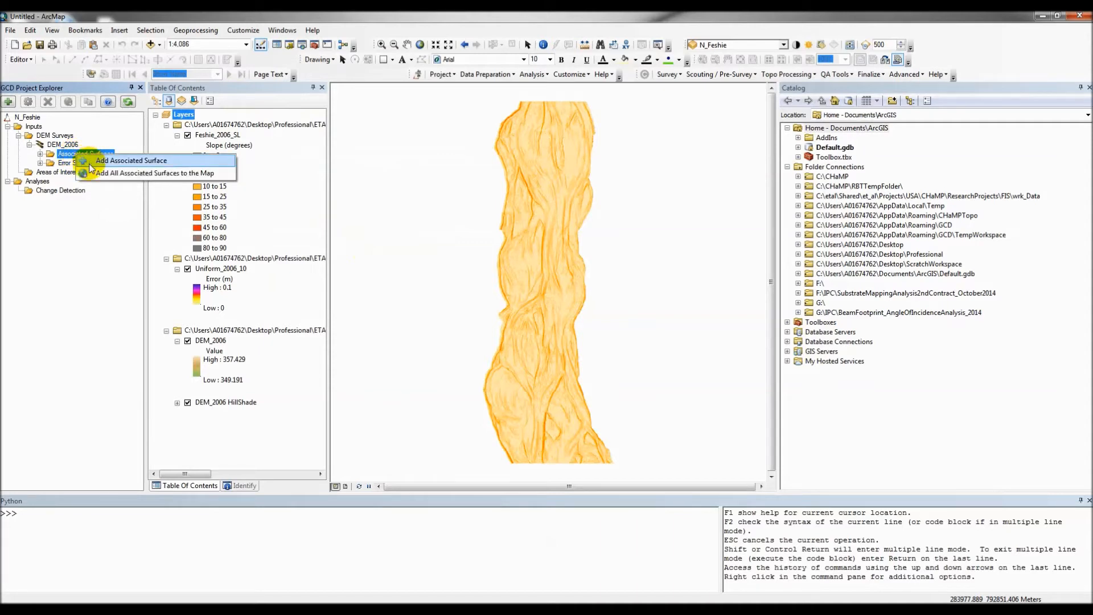
{"action": "left_click", "coordinate": [100, 161]}
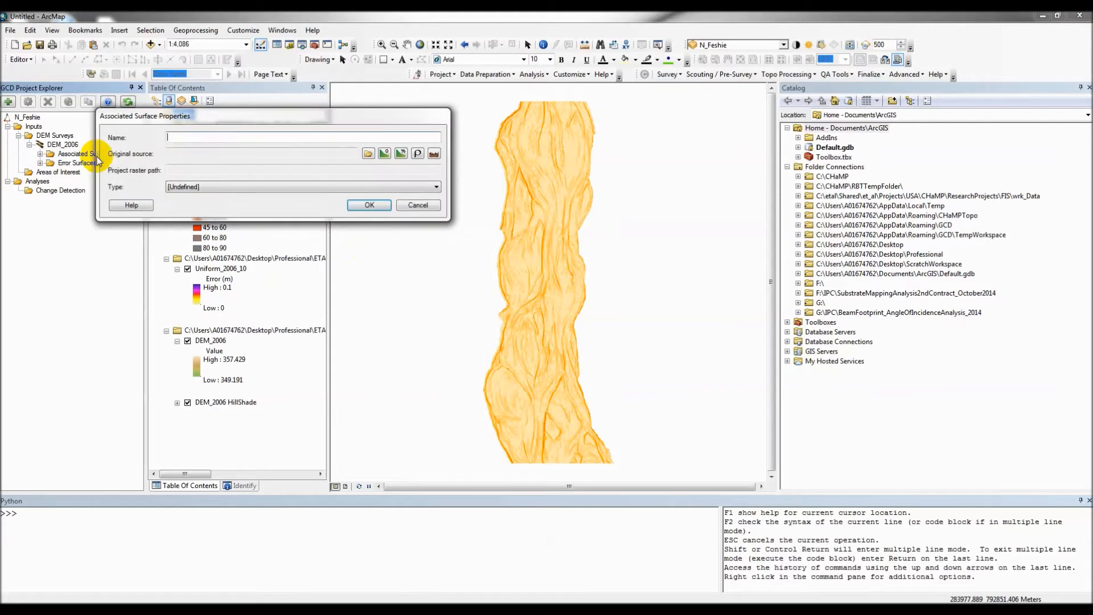
{"action": "left_click", "coordinate": [417, 154]}
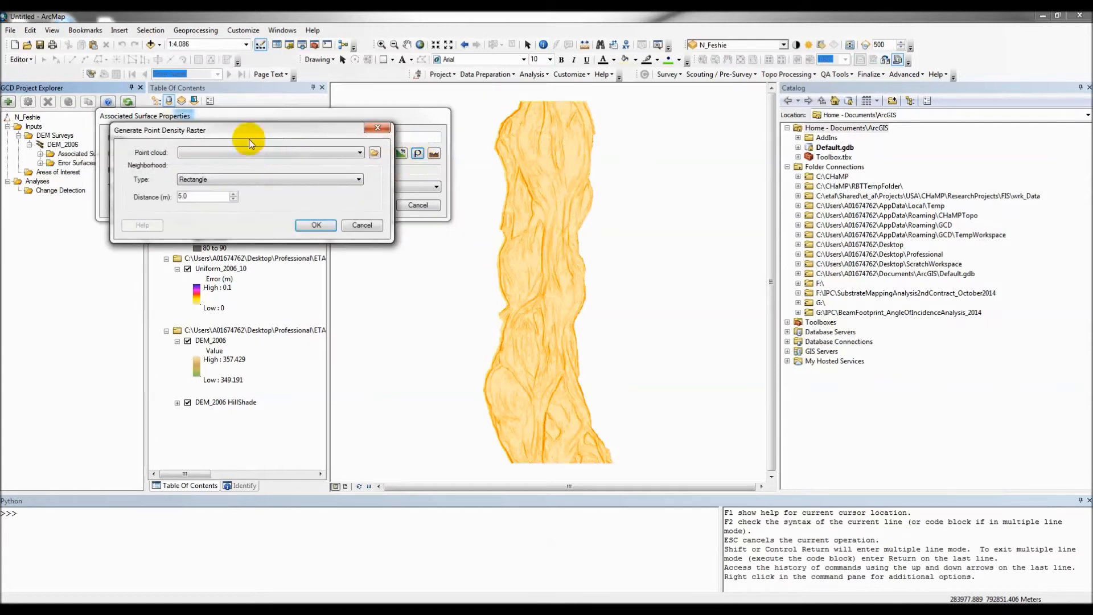
{"action": "left_click_drag", "start_coordinate": [264, 127], "coordinate": [496, 187]}
{"action": "left_click", "coordinate": [502, 203]}
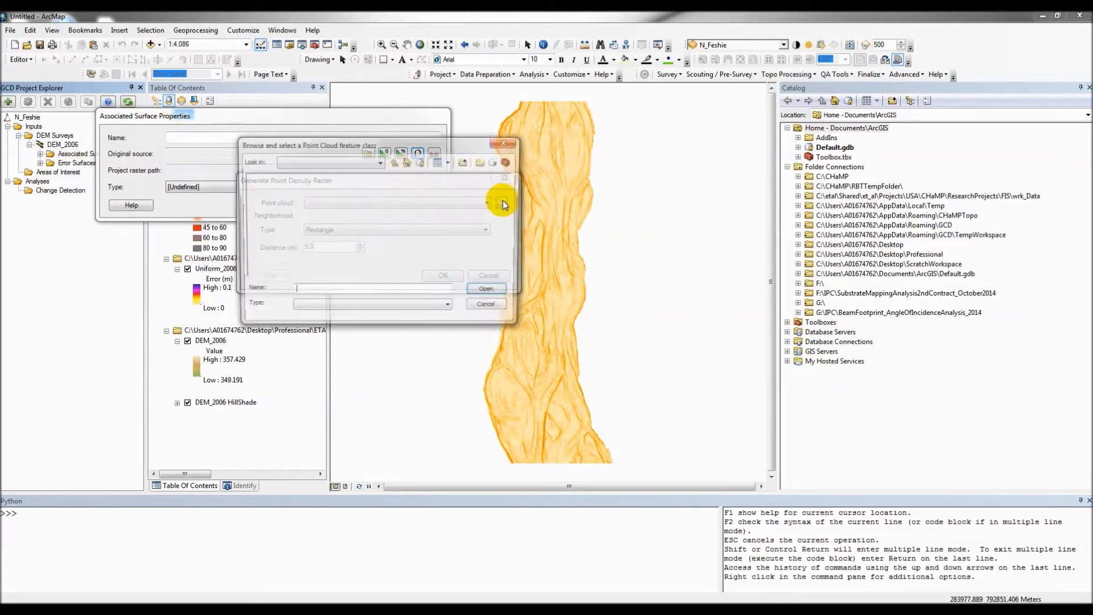
{"action": "left_click", "coordinate": [289, 189]}
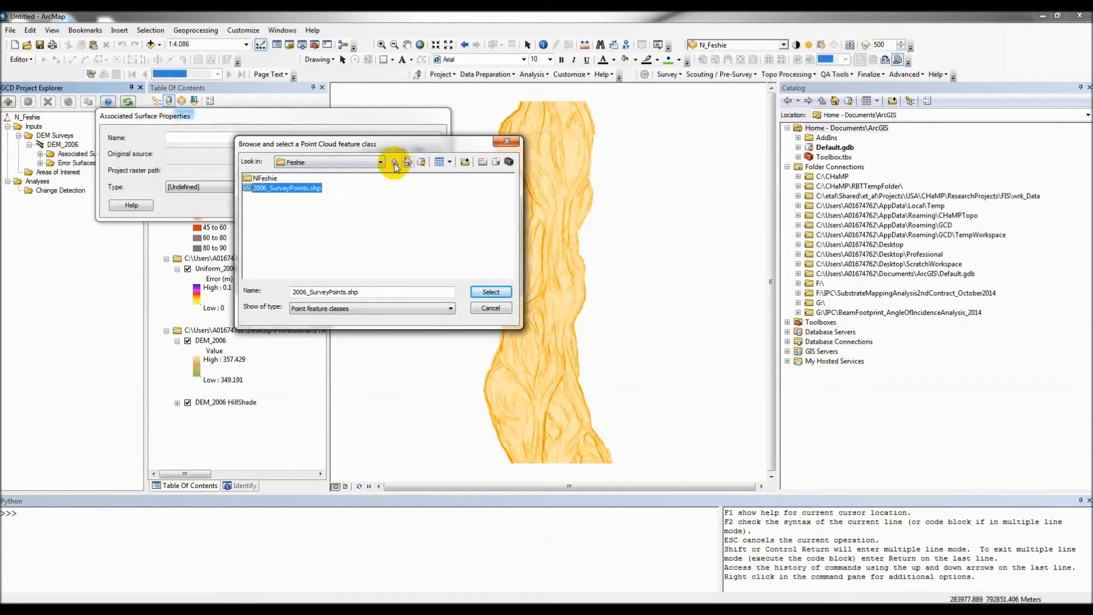
{"action": "left_click", "coordinate": [395, 164]}
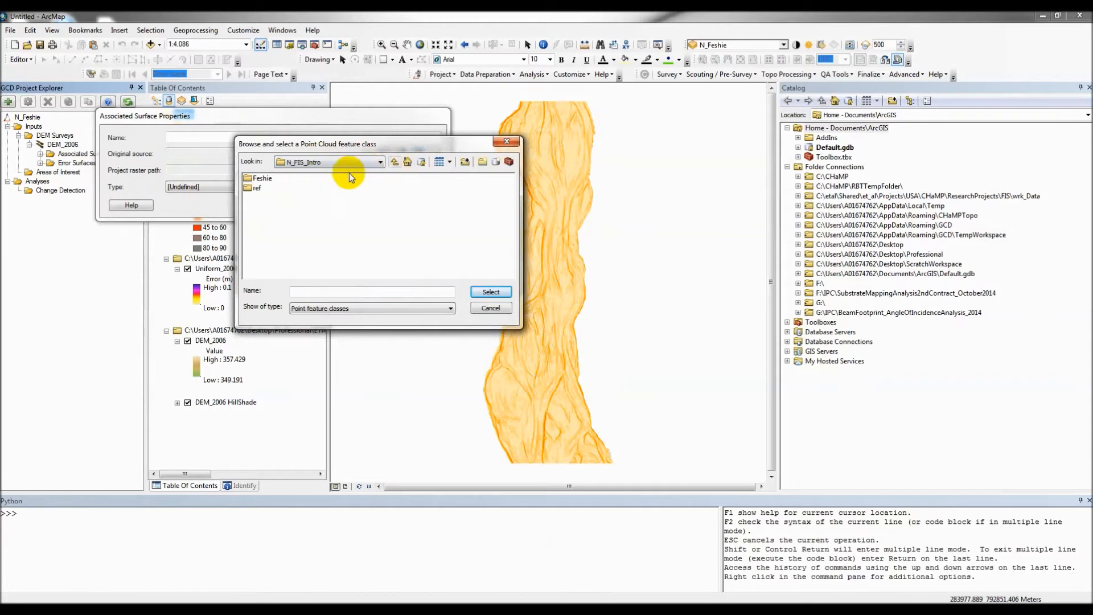
{"action": "double_click", "coordinate": [261, 178]}
{"action": "left_click", "coordinate": [306, 194]}
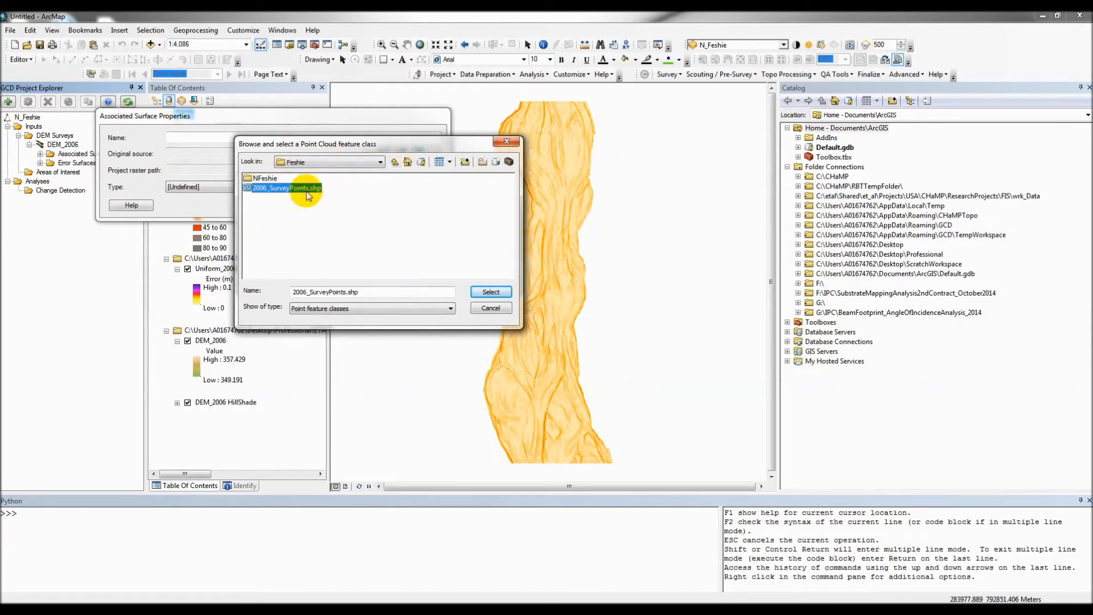
{"action": "left_click", "coordinate": [490, 291]}
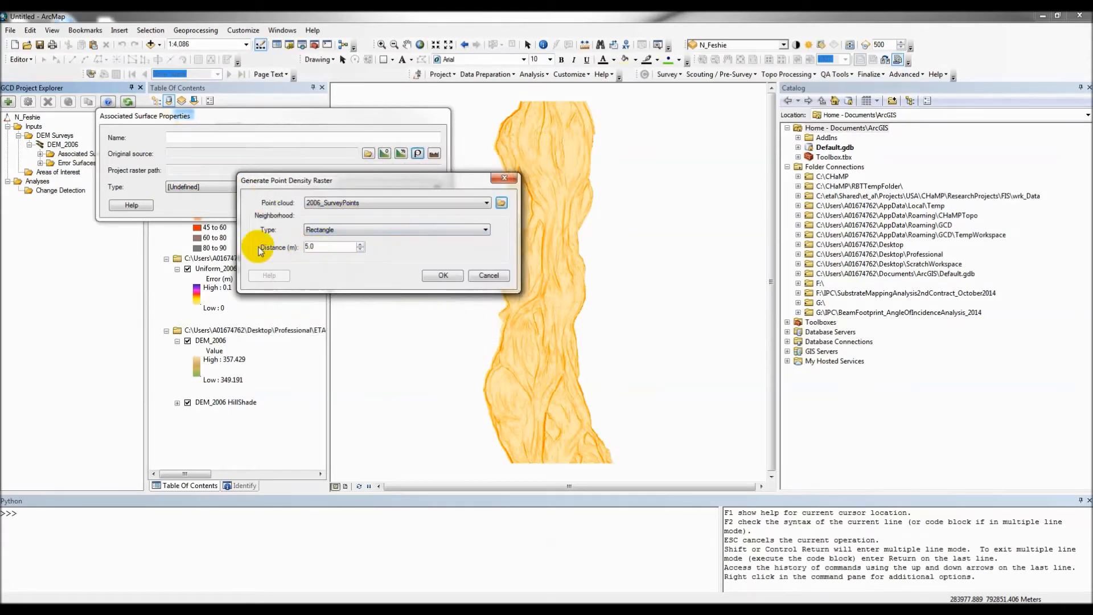
Step: Generate the point density with a Rectangle neighborhood and 5.0 m distance, and add the associated surface as Feshie_2006_PD
{"action": "left_click", "coordinate": [373, 229]}
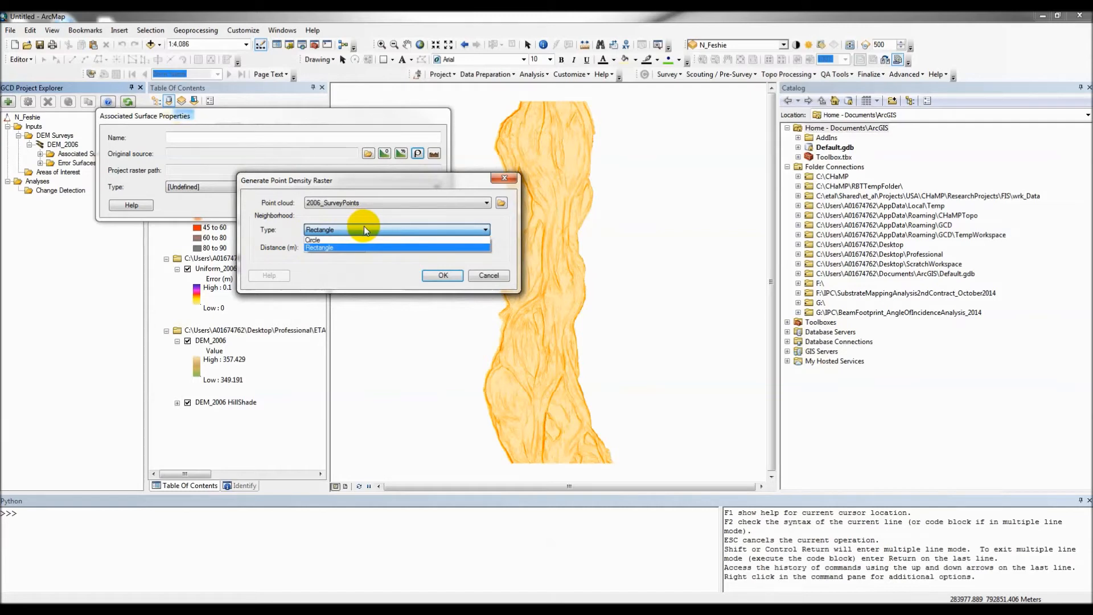
{"action": "left_click", "coordinate": [363, 228]}
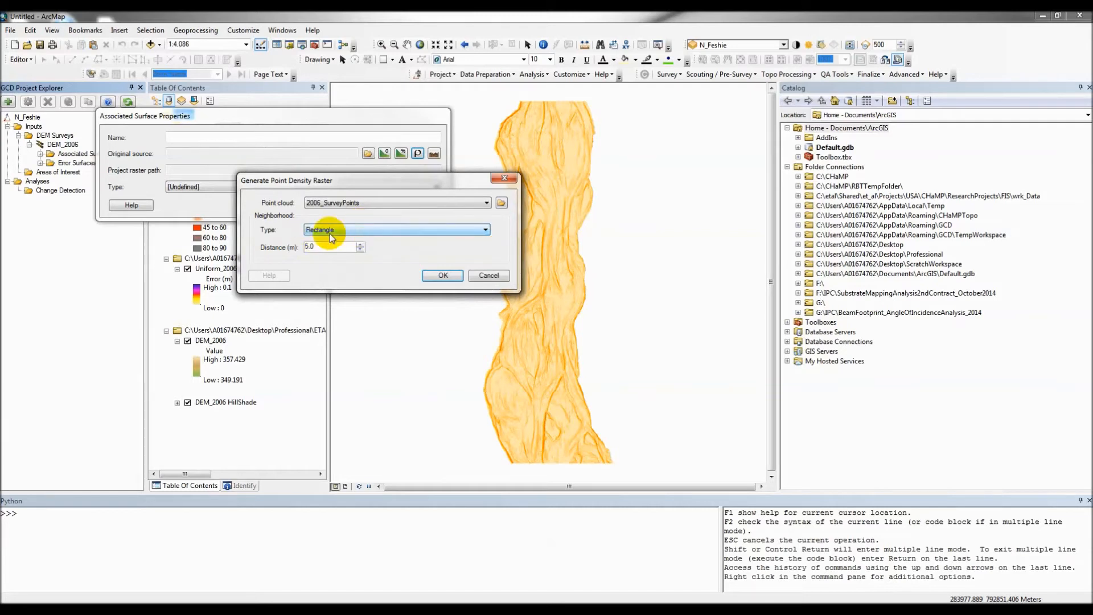
{"action": "left_click", "coordinate": [440, 276]}
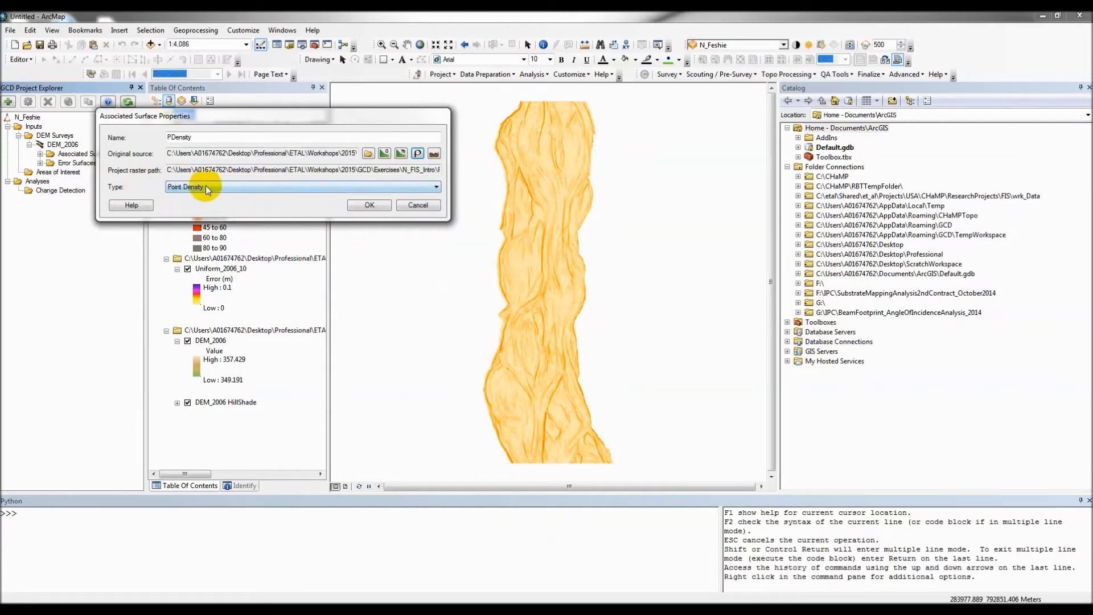
{"action": "left_click", "coordinate": [214, 136]}
{"action": "double_click", "coordinate": [214, 135]}
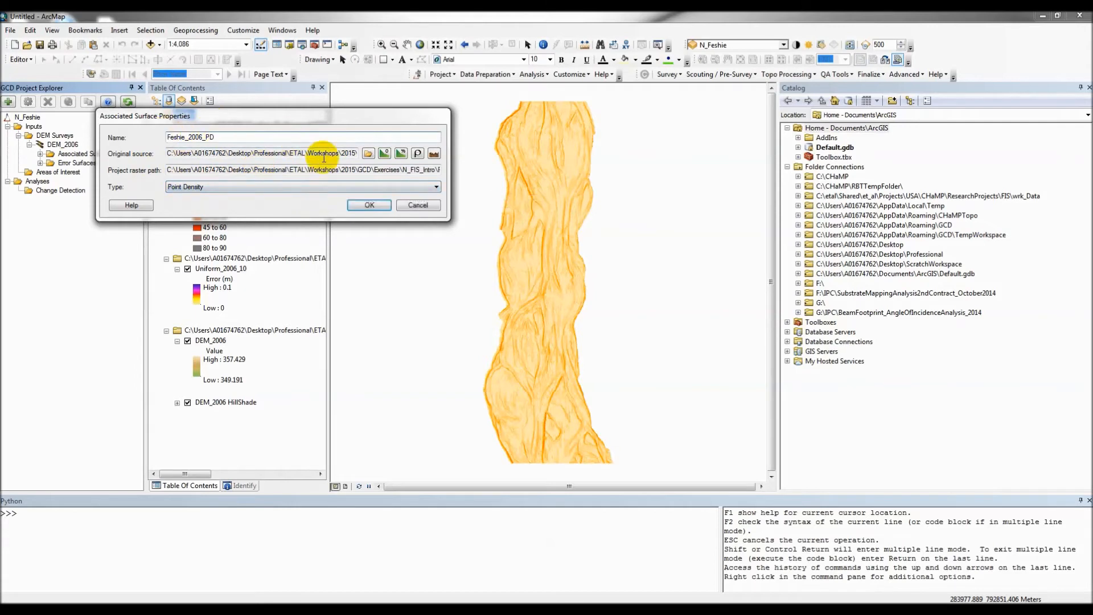
{"action": "left_click", "coordinate": [367, 207]}
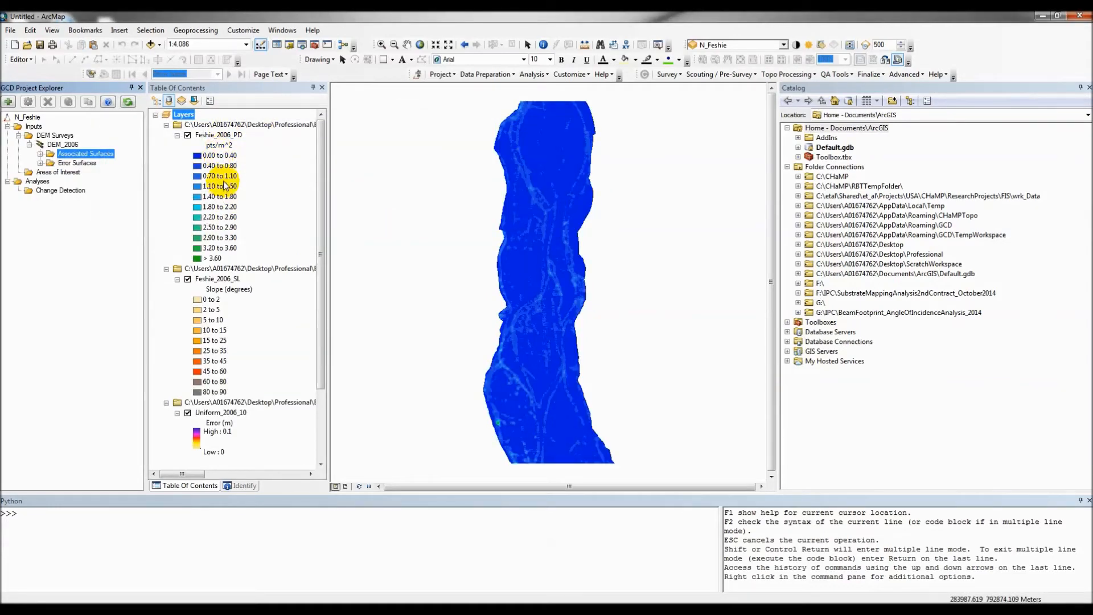
Step: List the map layers by drawing order and expand the DEM_2006 survey's error surfaces and associated surfaces in the project tree
{"action": "left_click", "coordinate": [155, 103]}
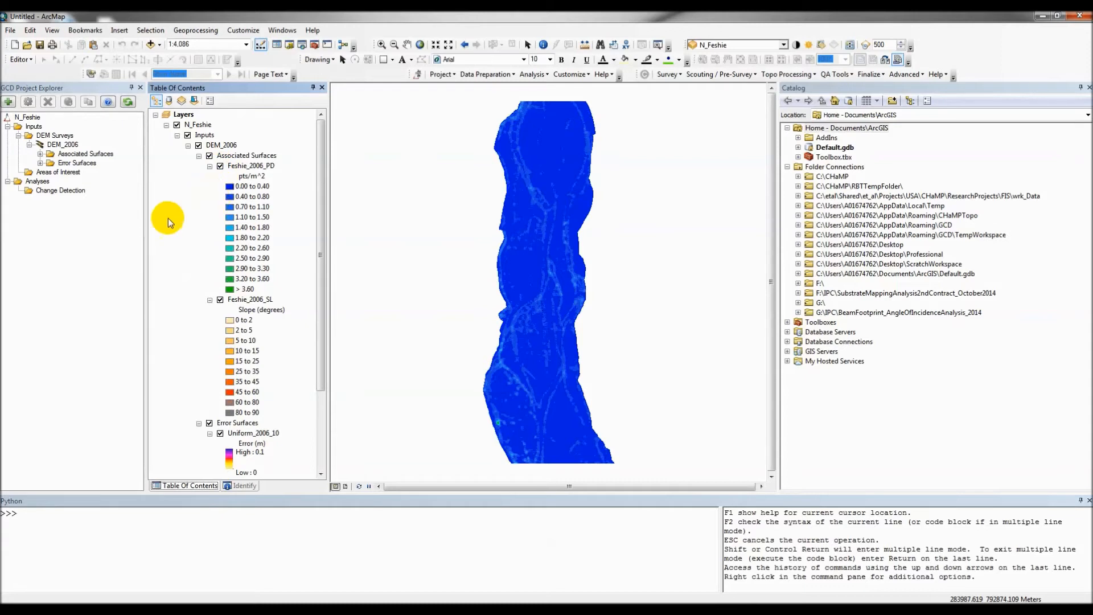
{"action": "left_click", "coordinate": [40, 164]}
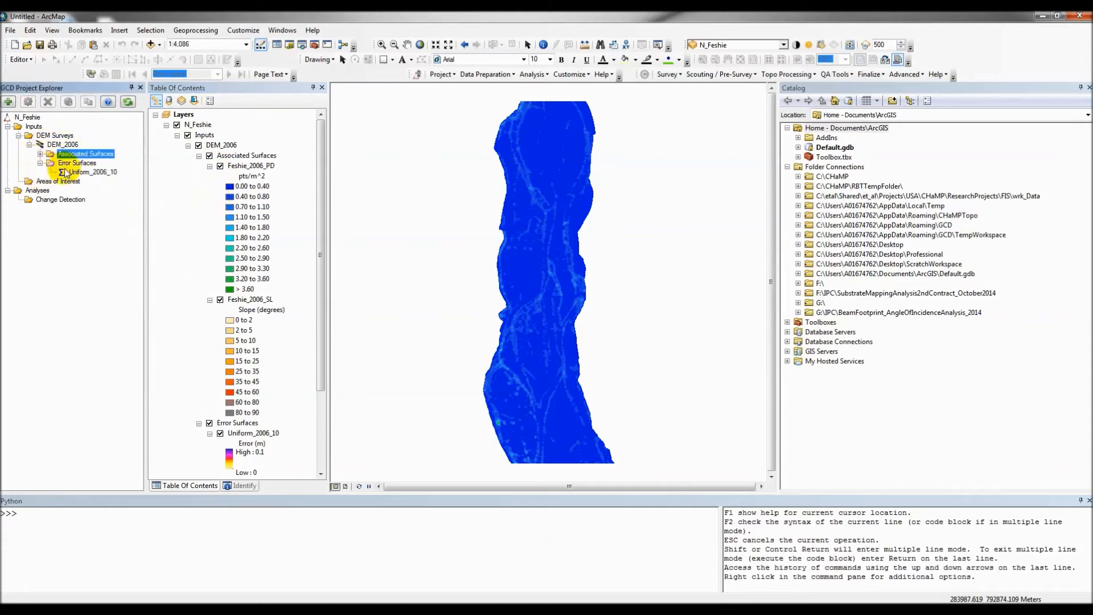
{"action": "left_click", "coordinate": [40, 154]}
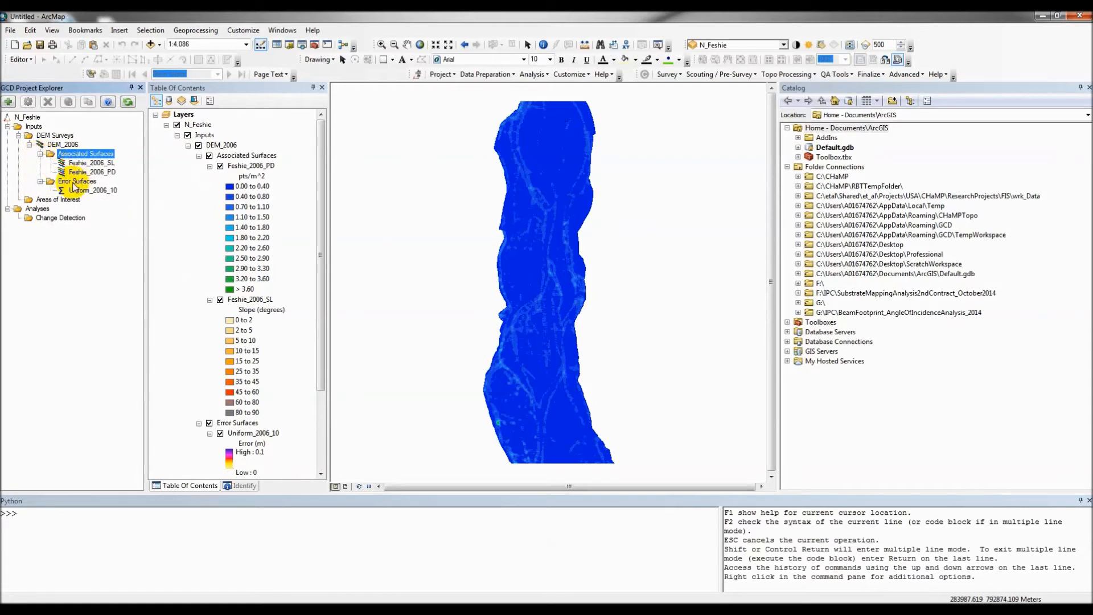
{"action": "right_click", "coordinate": [72, 182]}
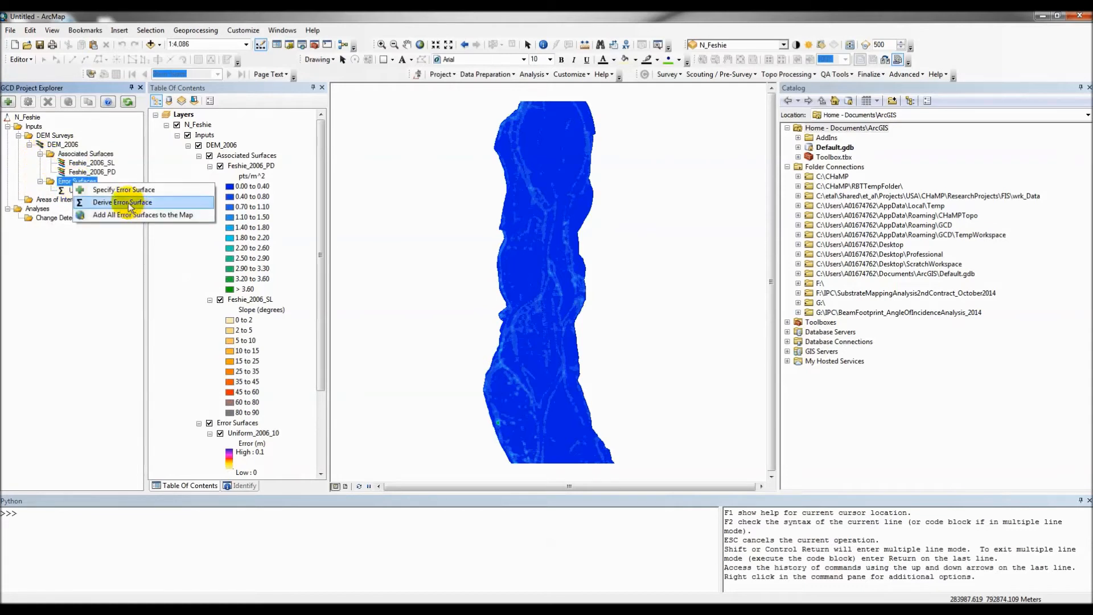
{"action": "right_click", "coordinate": [61, 146]}
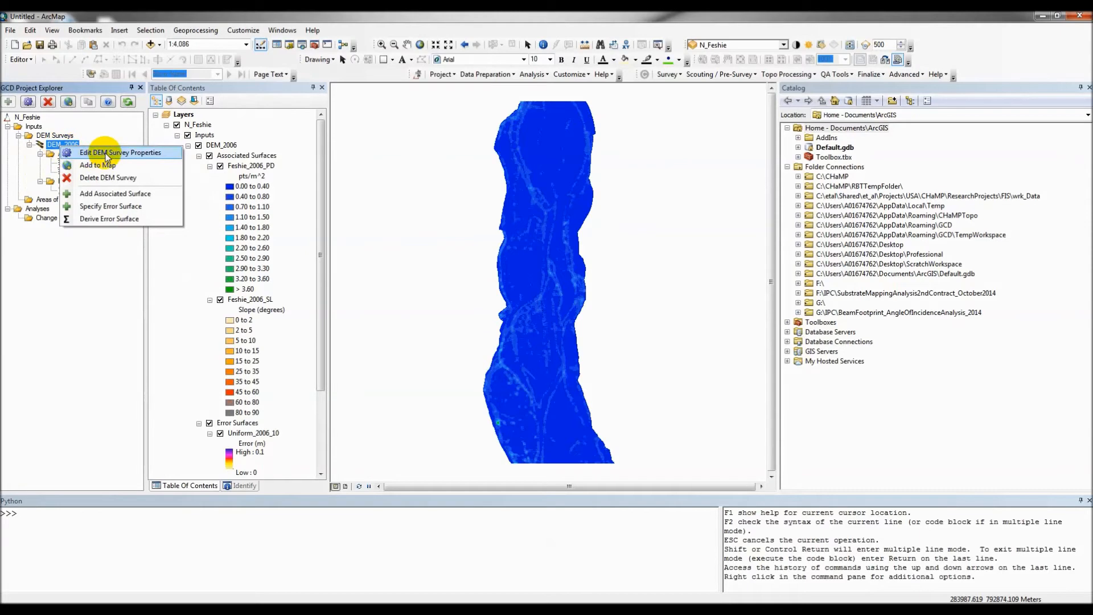
{"action": "left_click", "coordinate": [23, 169]}
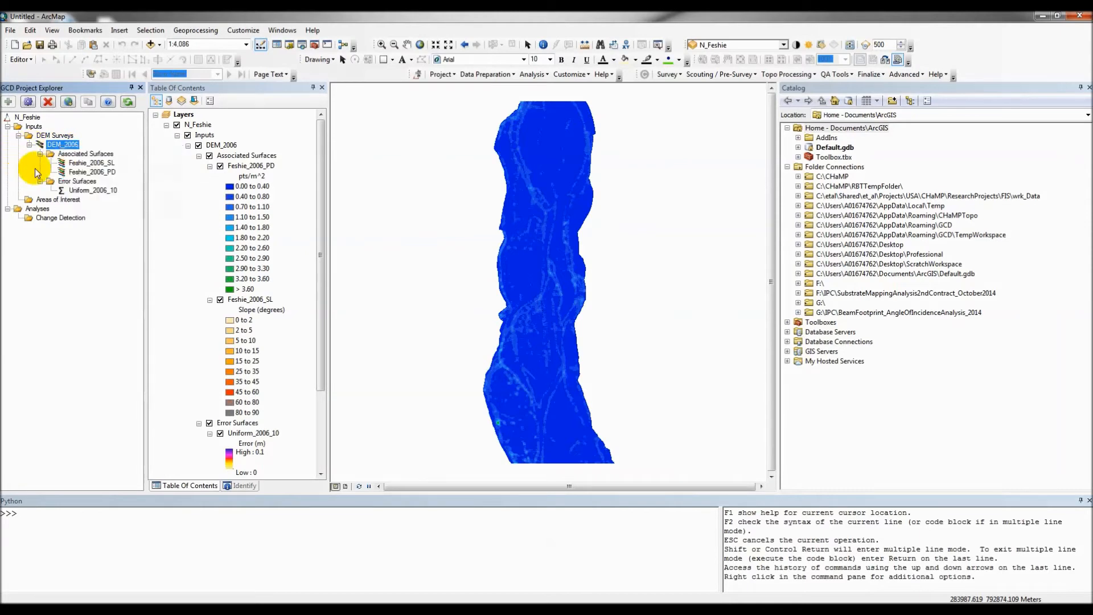
Step: Start deriving an error surface for DEM_2006 and choose the FIS error model GPS_ZError_PD_SLPdeg
{"action": "right_click", "coordinate": [75, 183]}
{"action": "left_click", "coordinate": [129, 206]}
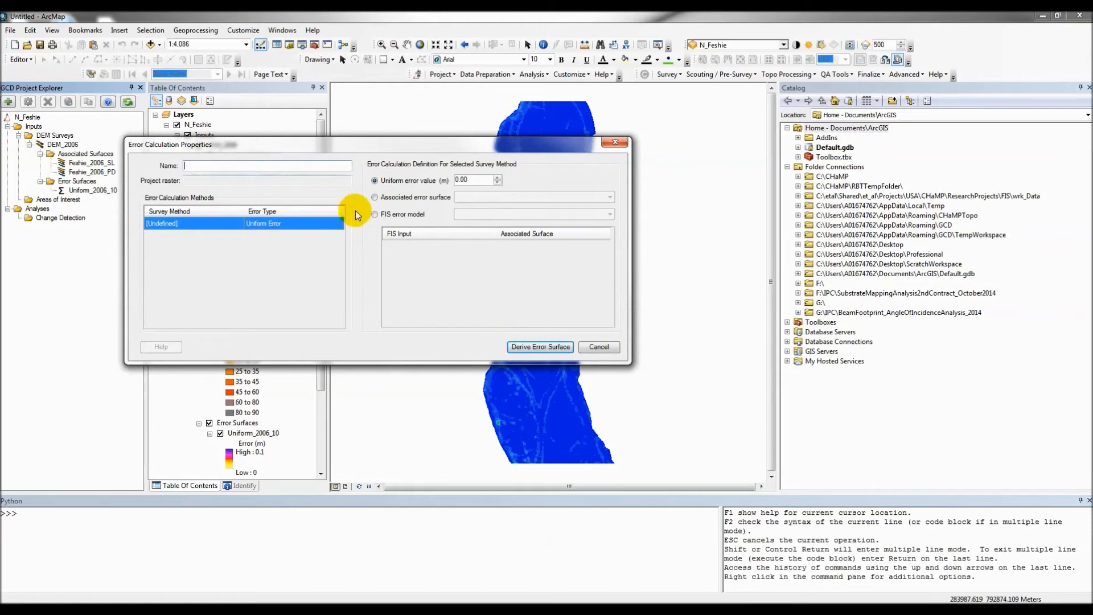
{"action": "left_click", "coordinate": [375, 214]}
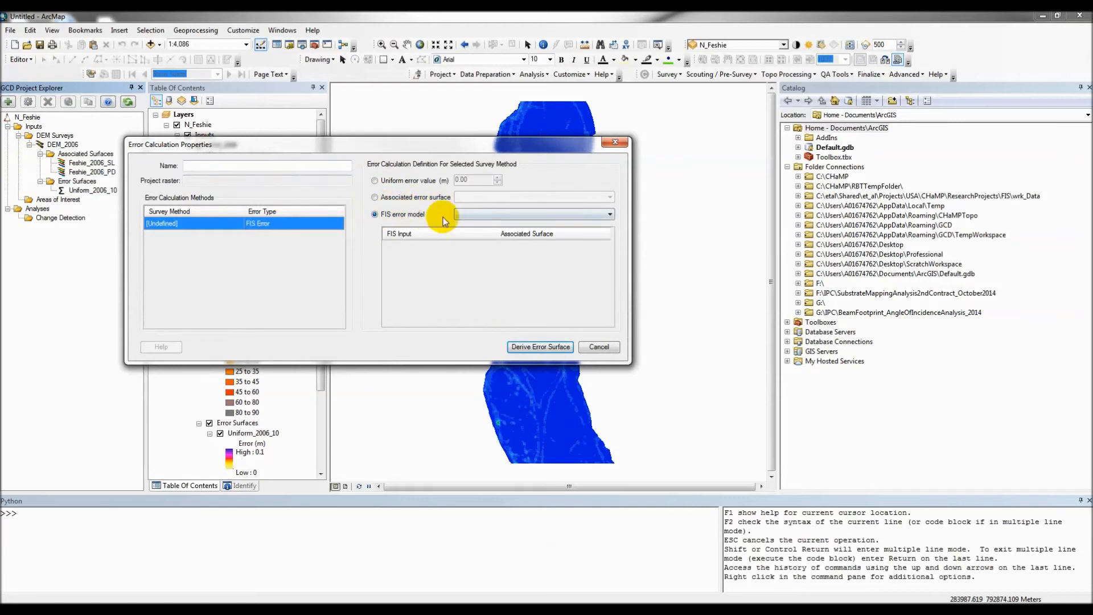
{"action": "left_click", "coordinate": [513, 217]}
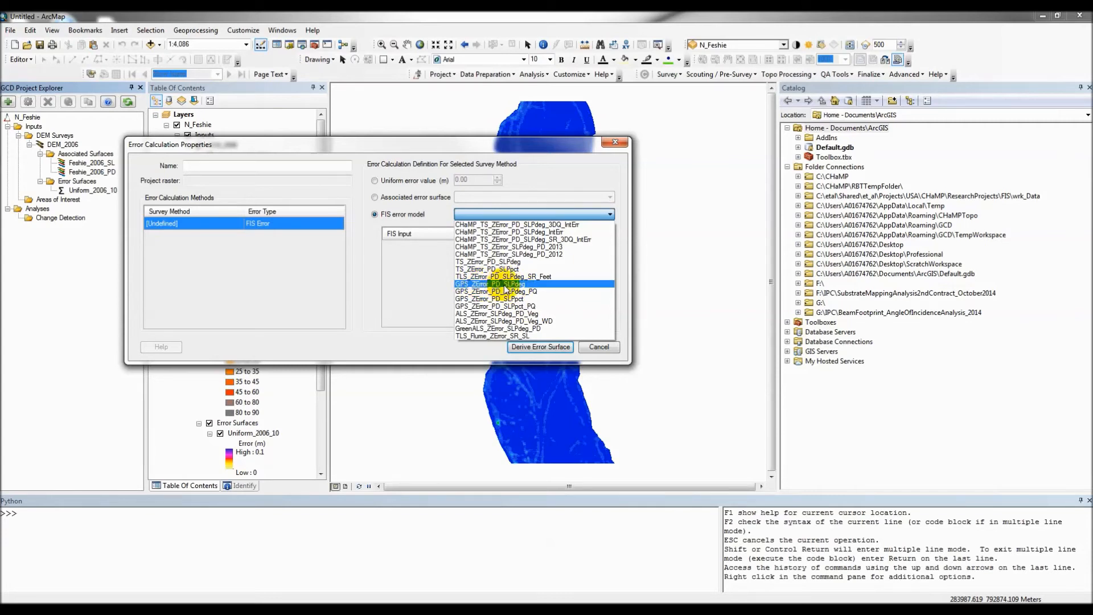
{"action": "left_click", "coordinate": [506, 287]}
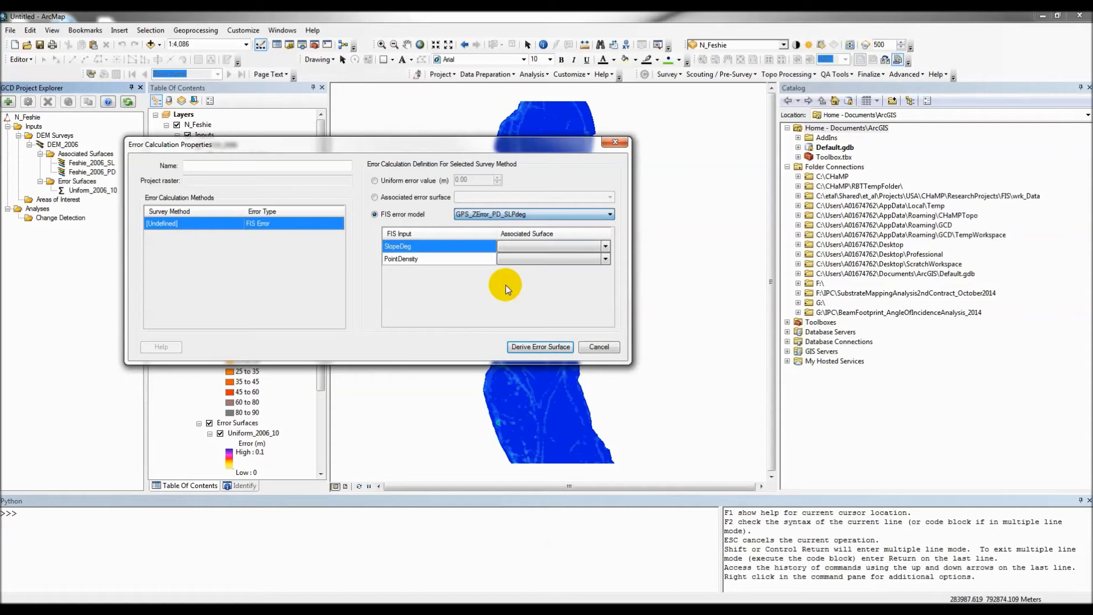
Step: Assign Feshie_2006_SL to SlopeDeg and Feshie_2006_PD to PointDensity, and derive the error surface as Feshie_2006_FIS_SL_PD
{"action": "left_click", "coordinate": [607, 247]}
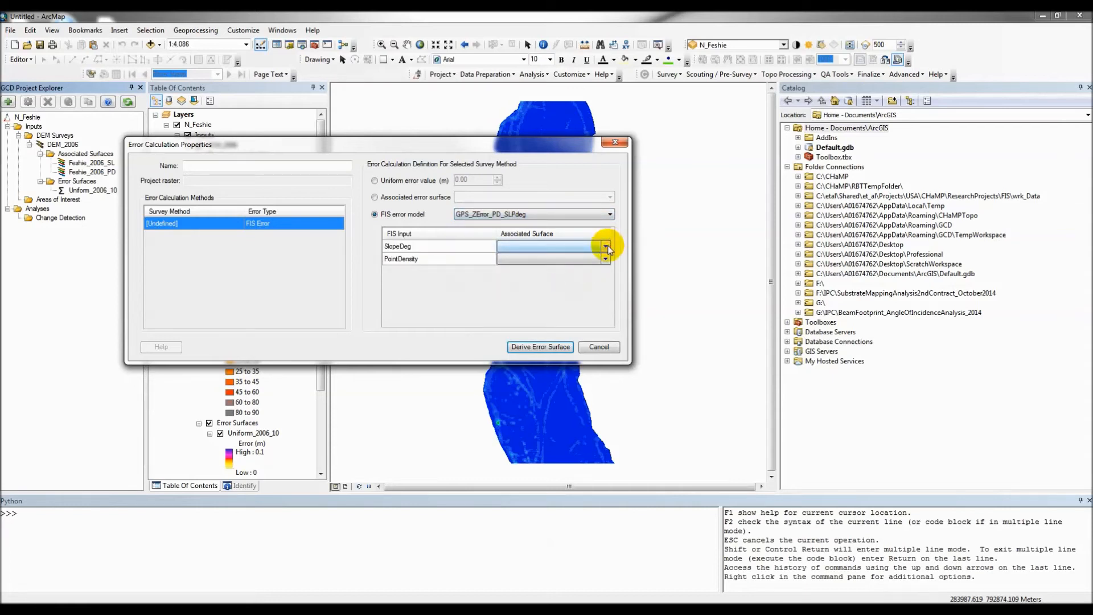
{"action": "left_click", "coordinate": [607, 248]}
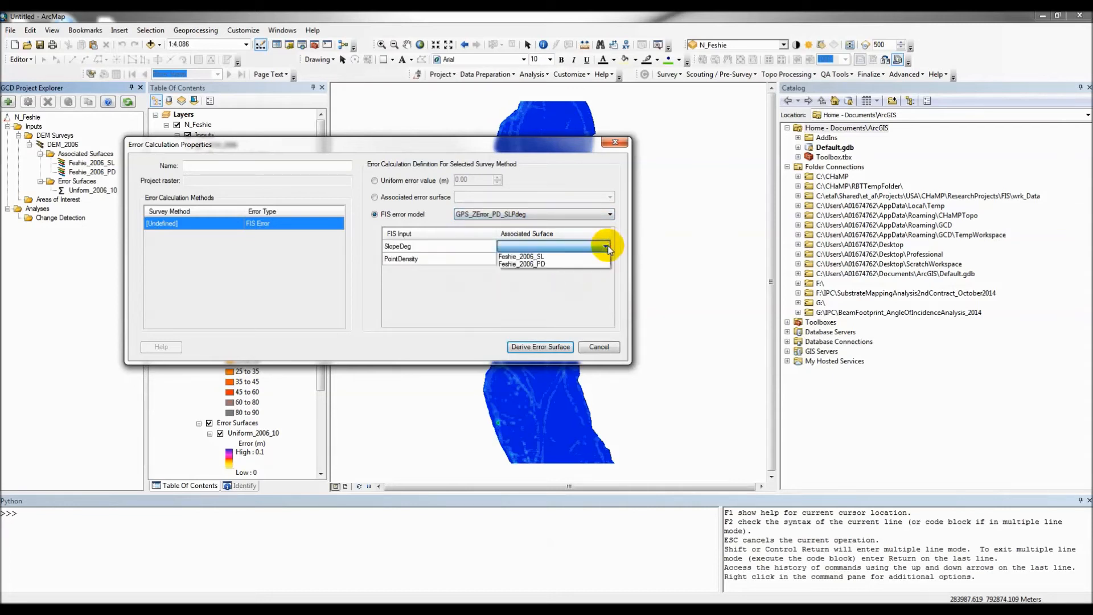
{"action": "left_click", "coordinate": [555, 258]}
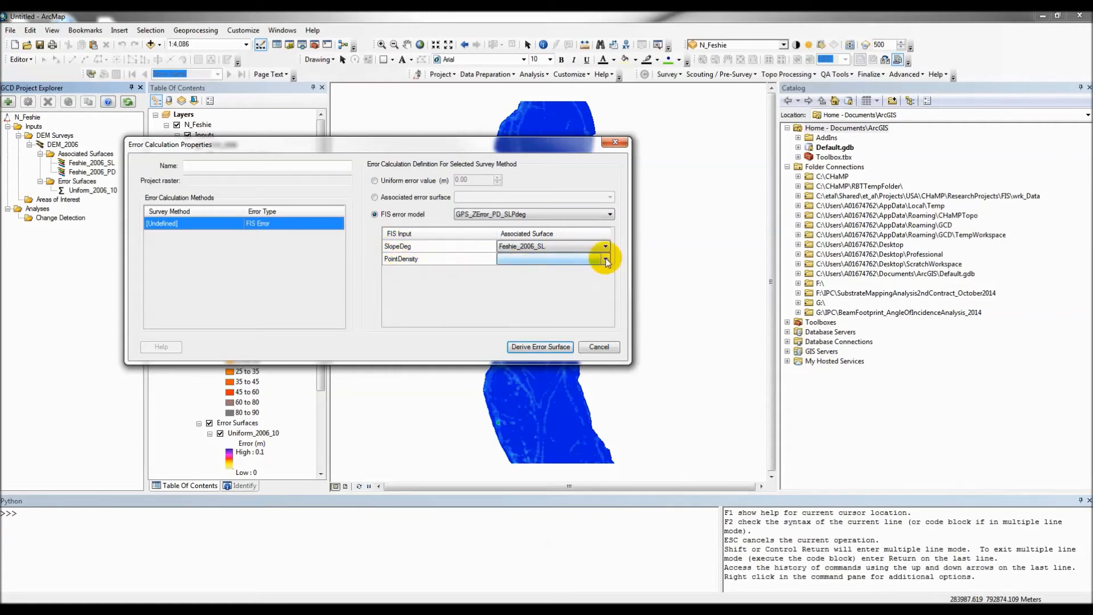
{"action": "left_click", "coordinate": [607, 260]}
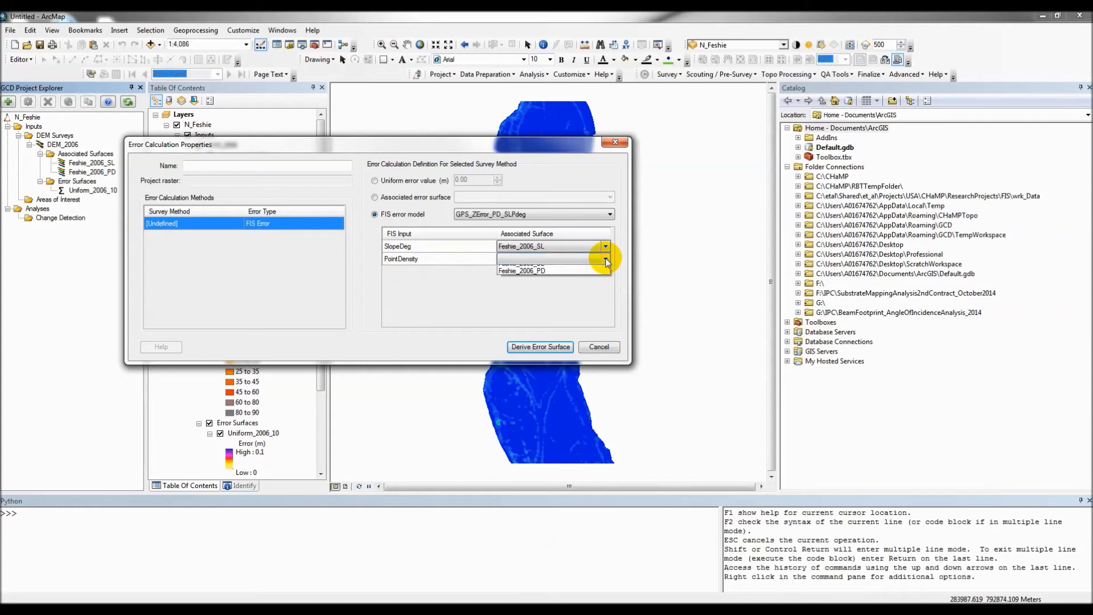
{"action": "left_click", "coordinate": [555, 275]}
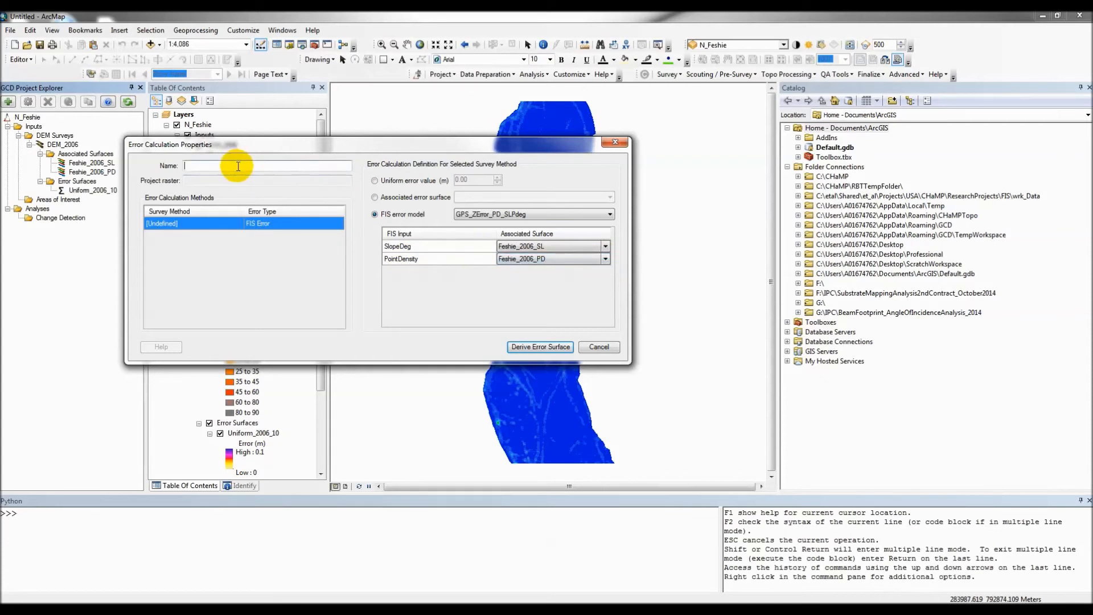
{"action": "type", "text": "Feshie_2006_FIS_SL_PD"}
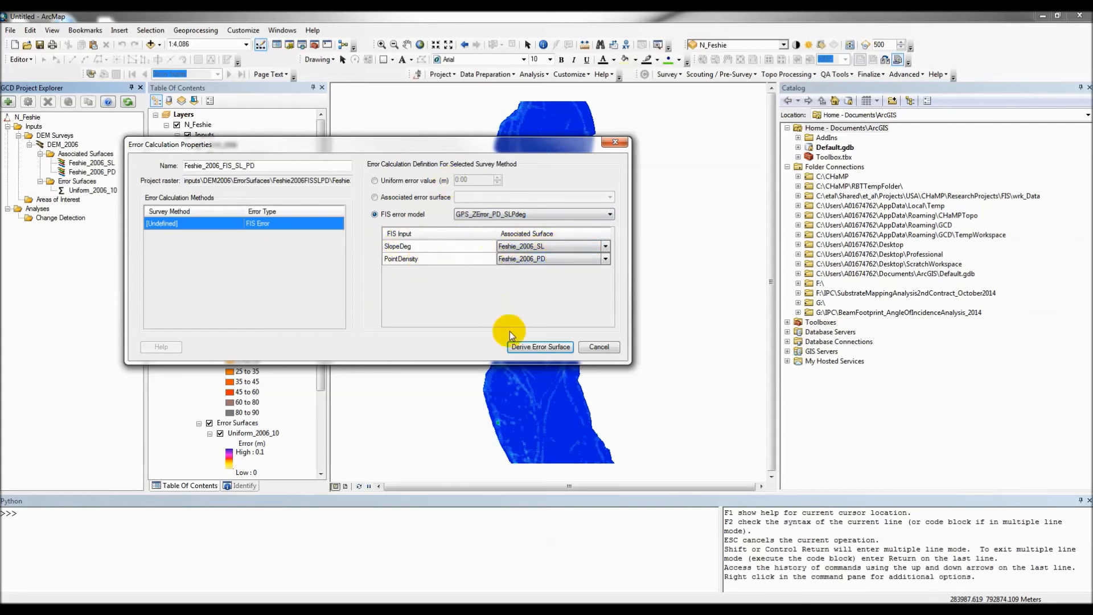
{"action": "left_click", "coordinate": [533, 346]}
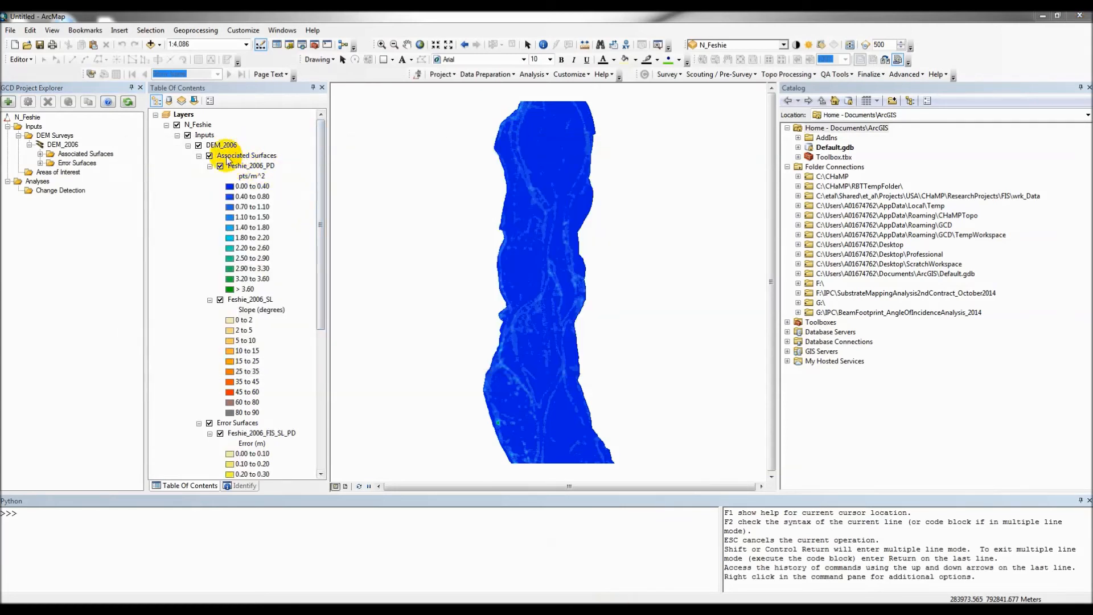
Step: Collapse the legends of Feshie_2006_PD, Feshie_2006_SL and DEM_2006, and move the Error Surfaces group above Associated Surfaces
{"action": "left_click_drag", "start_coordinate": [320, 149], "coordinate": [320, 162]}
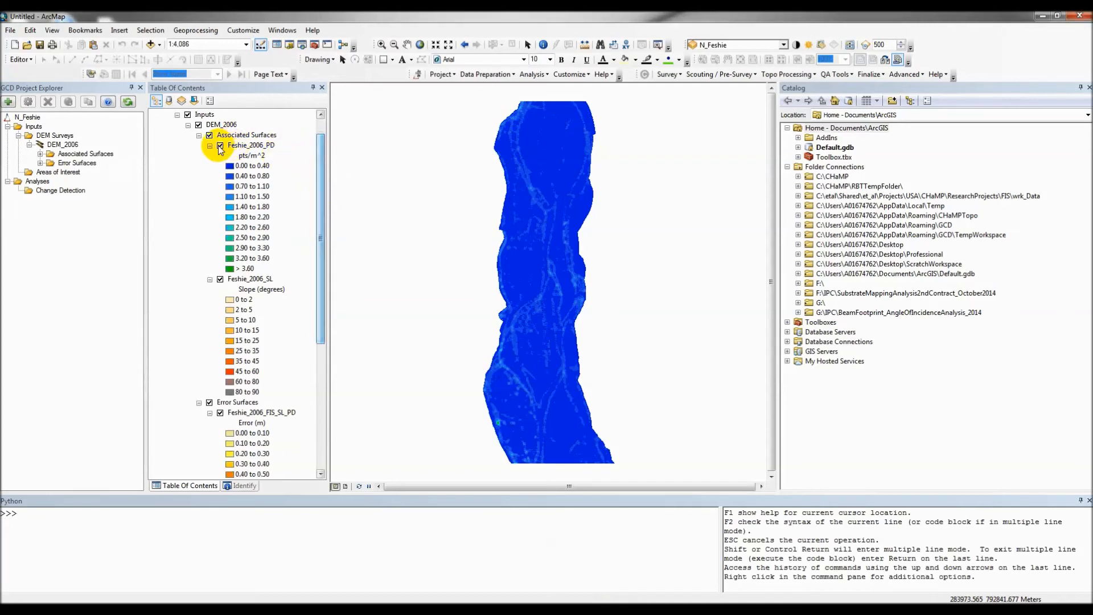
{"action": "left_click", "coordinate": [209, 146]}
{"action": "left_click", "coordinate": [209, 155]}
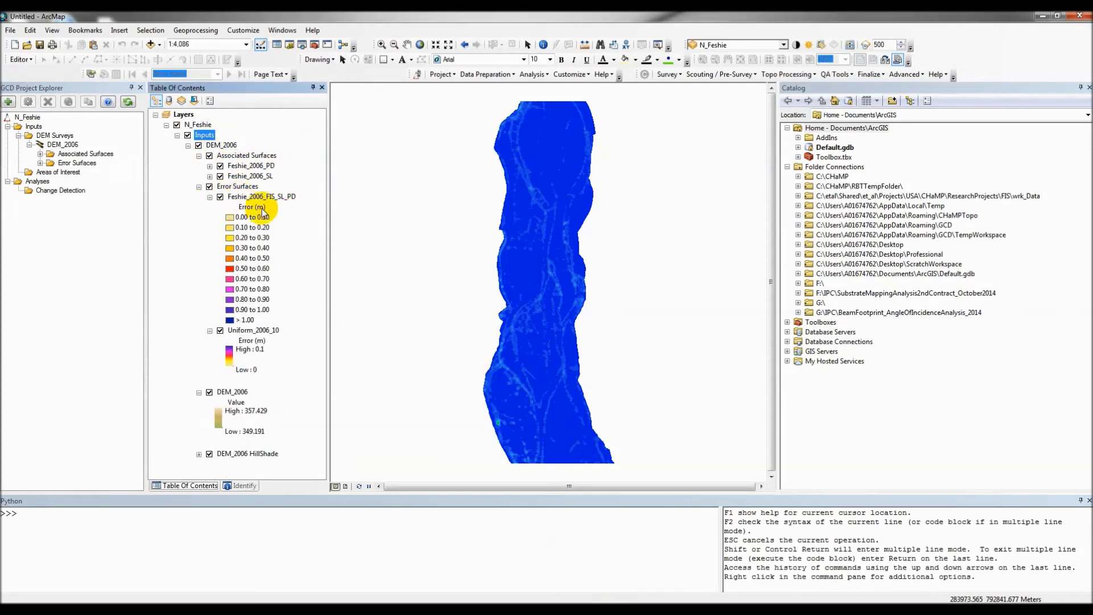
{"action": "left_click_drag", "start_coordinate": [237, 186], "coordinate": [229, 151]}
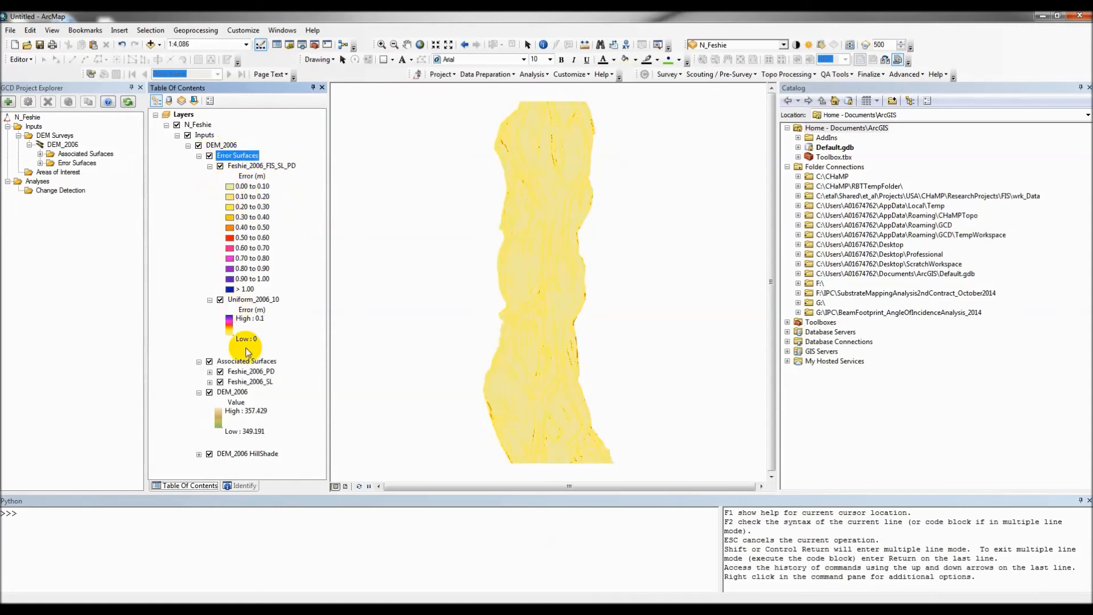
{"action": "left_click", "coordinate": [197, 393]}
{"action": "left_click", "coordinate": [199, 393]}
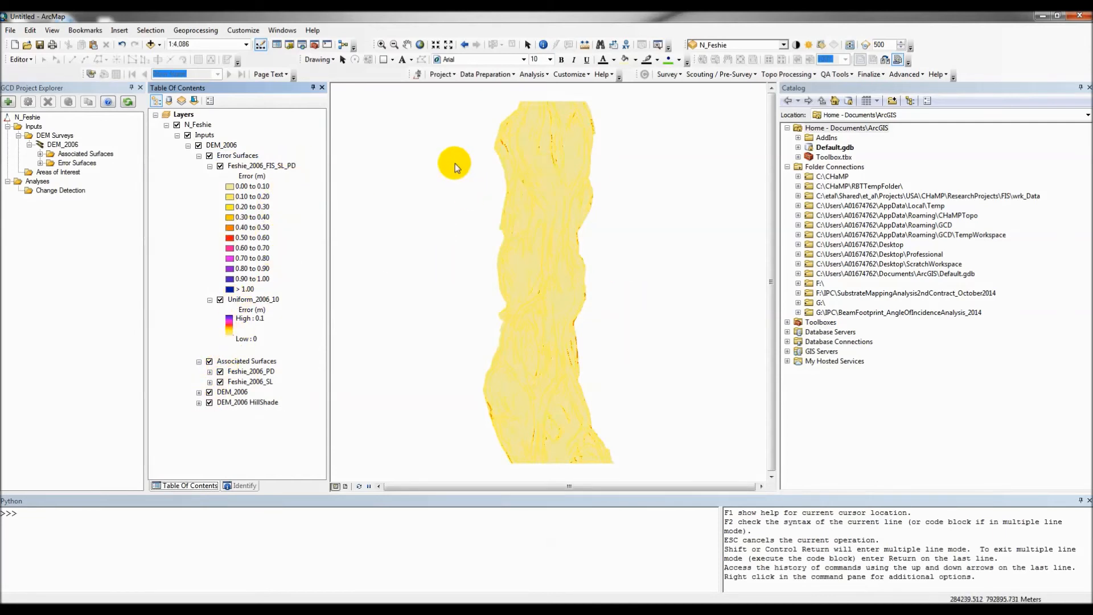
Step: Zoom in on the upper part of the reach to examine the FIS error surface against its error classes
{"action": "left_click", "coordinate": [381, 44]}
{"action": "left_click_drag", "start_coordinate": [481, 114], "coordinate": [649, 224]}
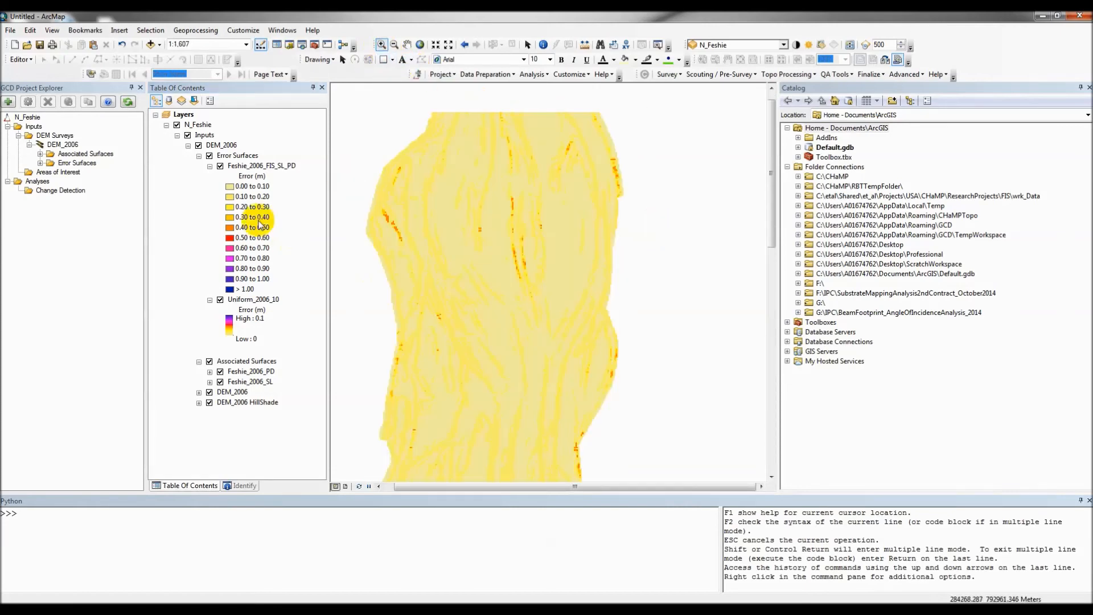
Step: Hide both error surfaces to view the point density raster beneath, and redisplay only Feshie_2006_FIS_SL_PD
{"action": "left_click", "coordinate": [220, 166]}
{"action": "left_click", "coordinate": [219, 300]}
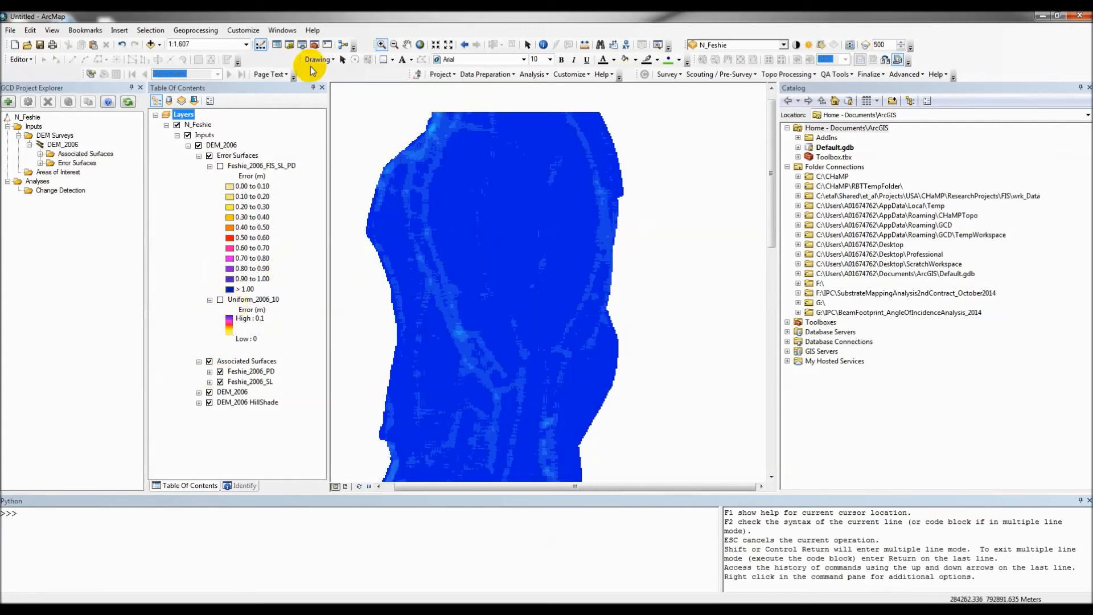
{"action": "left_click", "coordinate": [544, 44]}
{"action": "left_click", "coordinate": [219, 166]}
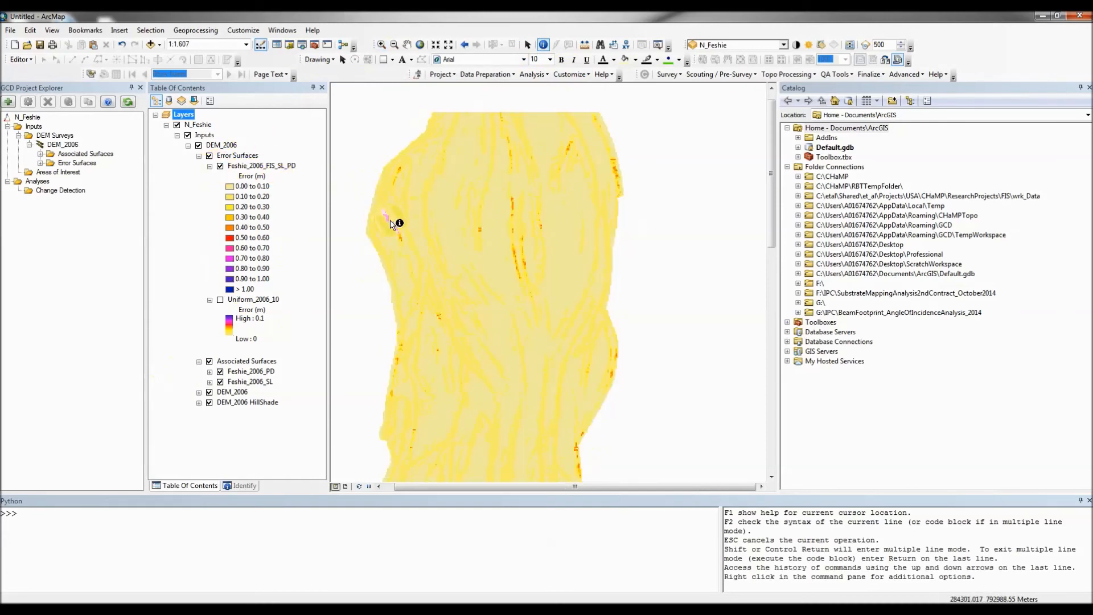
Step: Identify the high-error patch near the reach's upper western edge on the top-most layer and across all visible layers
{"action": "left_click", "coordinate": [387, 218]}
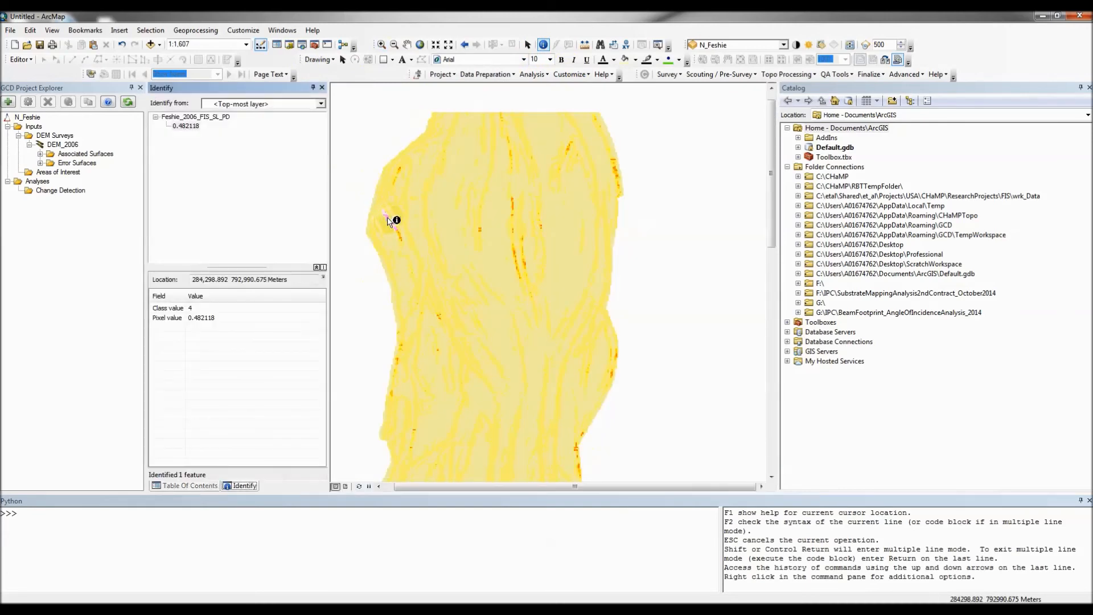
{"action": "left_click", "coordinate": [321, 103]}
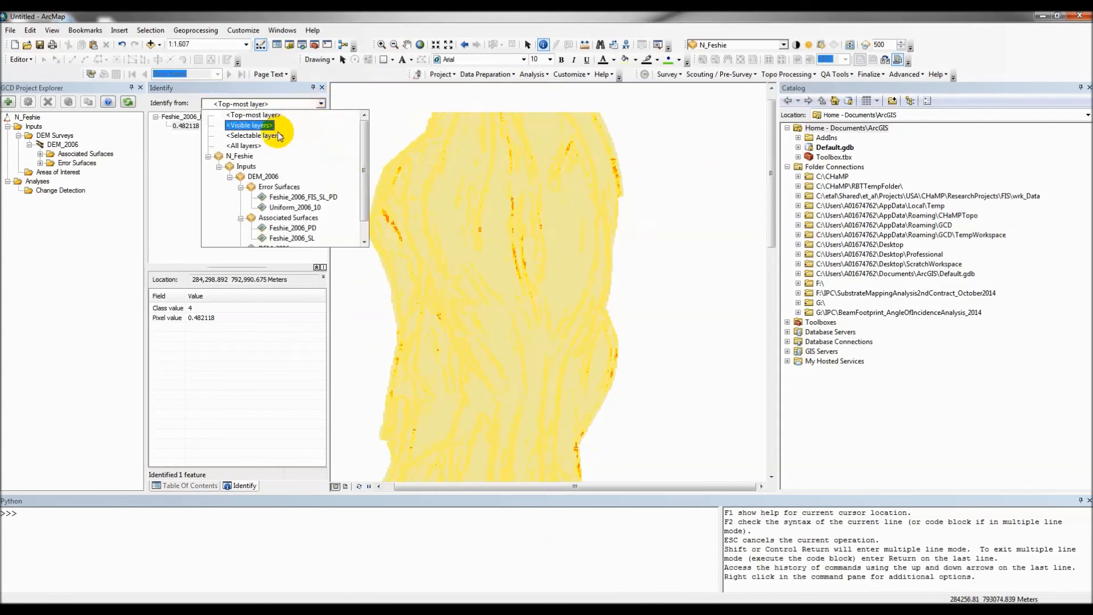
{"action": "left_click", "coordinate": [249, 125]}
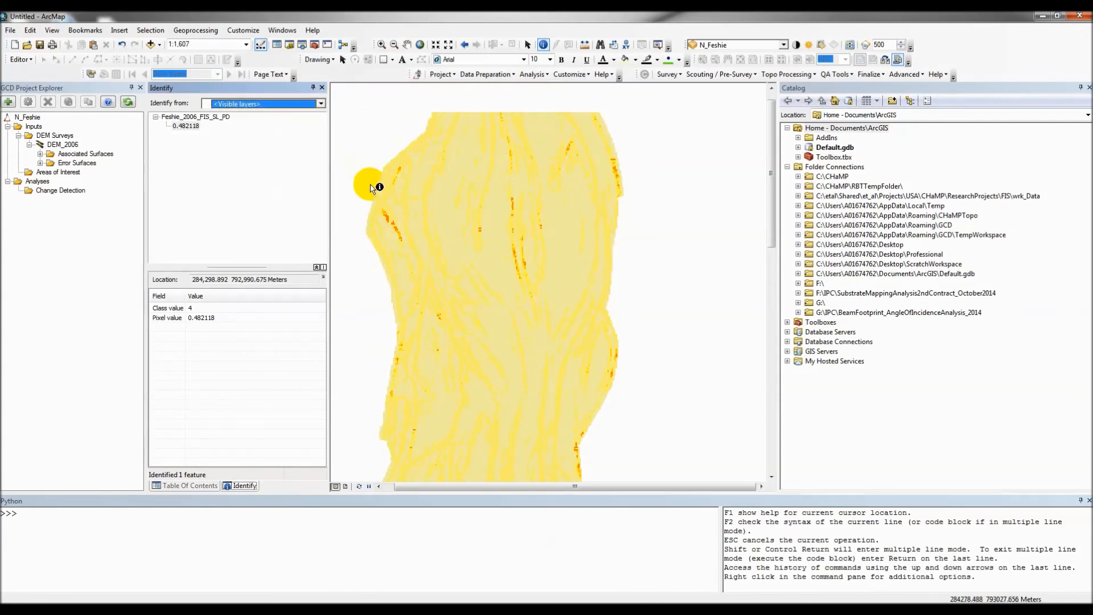
{"action": "left_click", "coordinate": [387, 221]}
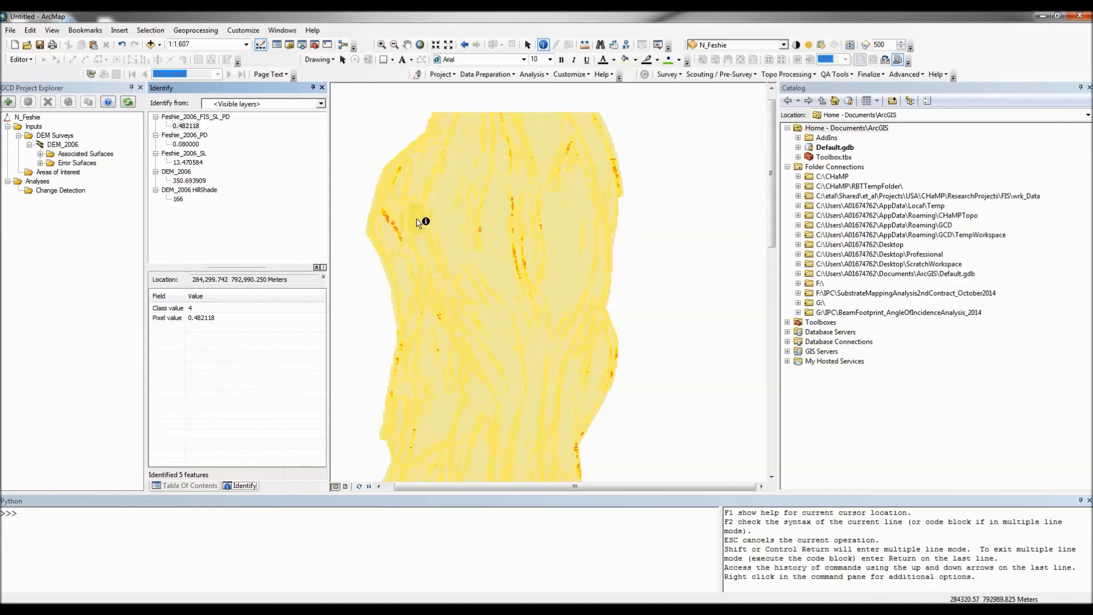
Step: Start saving the map document under a new name and browse from ETAL > Workshops to the Feshie folder in Exercises > N_FIS_Intro
{"action": "left_click", "coordinate": [10, 30]}
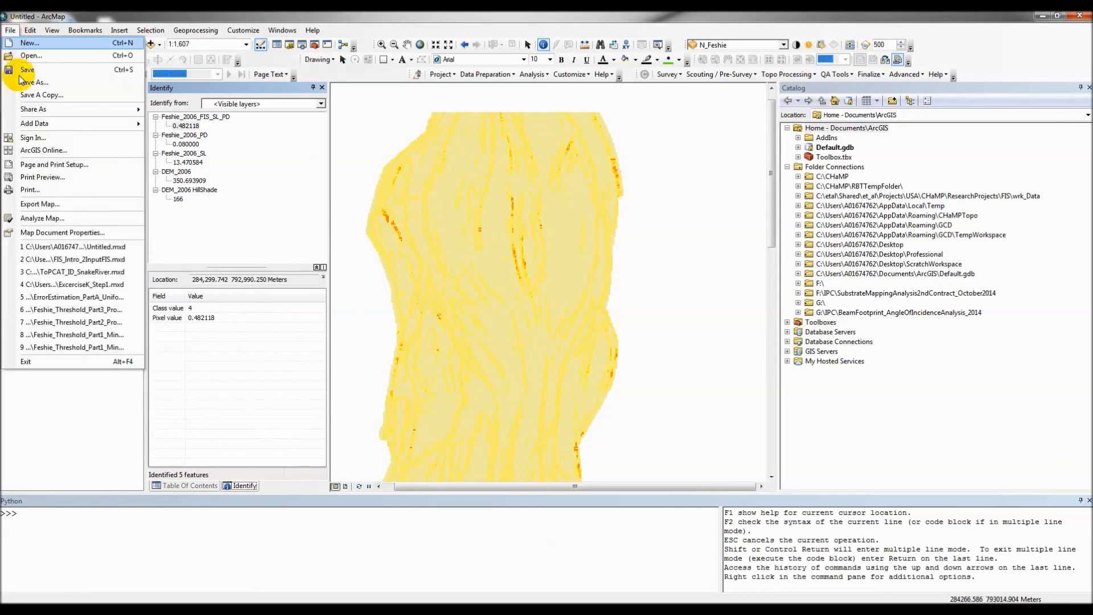
{"action": "left_click", "coordinate": [50, 84]}
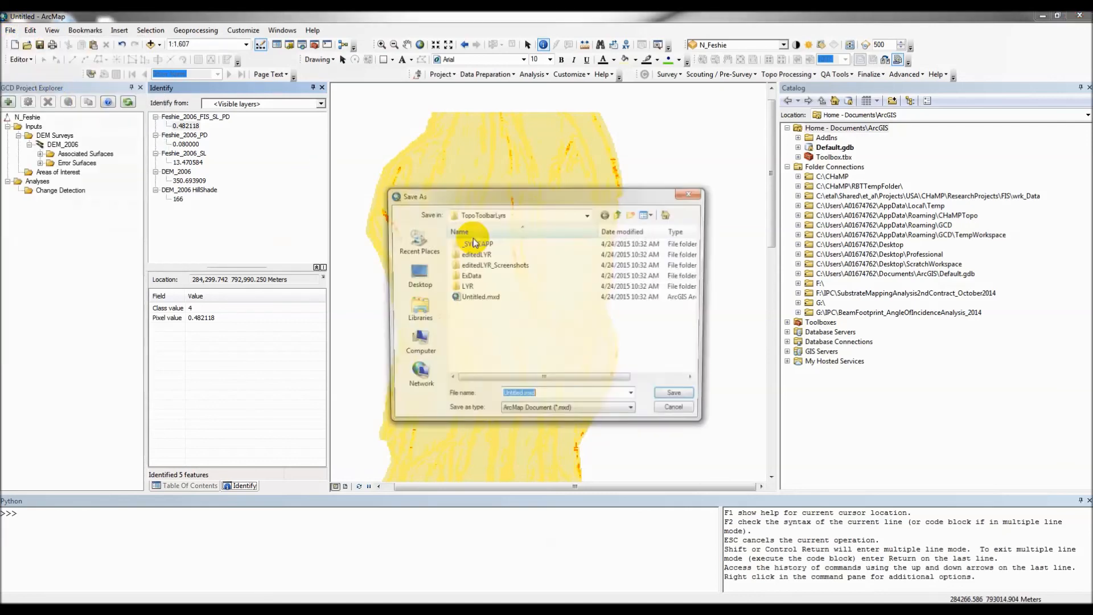
{"action": "left_click", "coordinate": [620, 215]}
{"action": "left_click", "coordinate": [620, 215]}
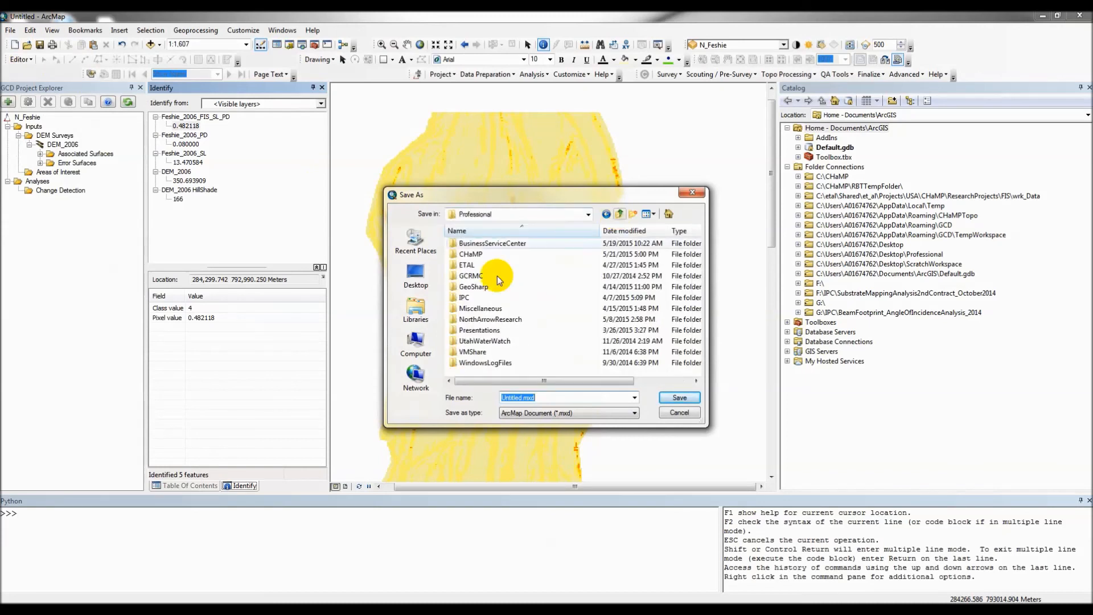
{"action": "double_click", "coordinate": [476, 266]}
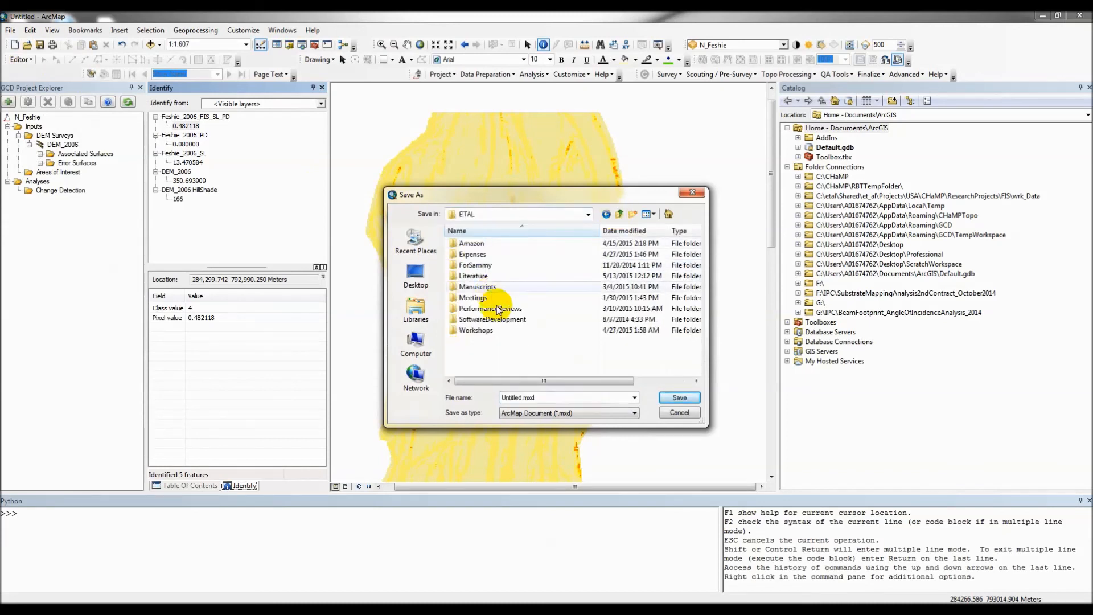
{"action": "double_click", "coordinate": [475, 330]}
{"action": "double_click", "coordinate": [465, 245]}
{"action": "double_click", "coordinate": [469, 254]}
{"action": "double_click", "coordinate": [472, 245]}
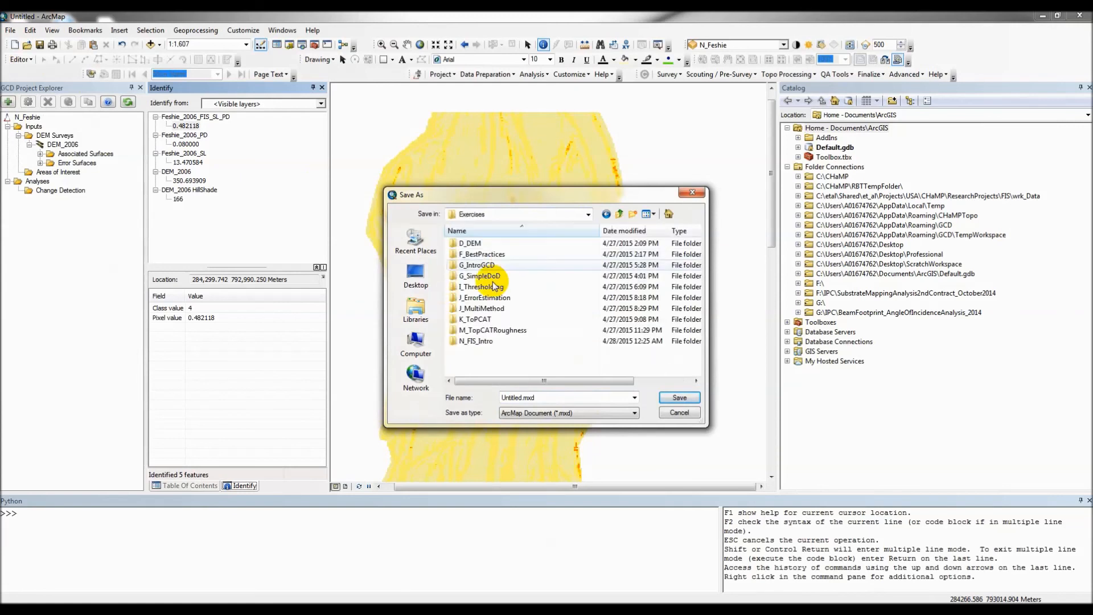
{"action": "double_click", "coordinate": [473, 340]}
{"action": "double_click", "coordinate": [469, 244]}
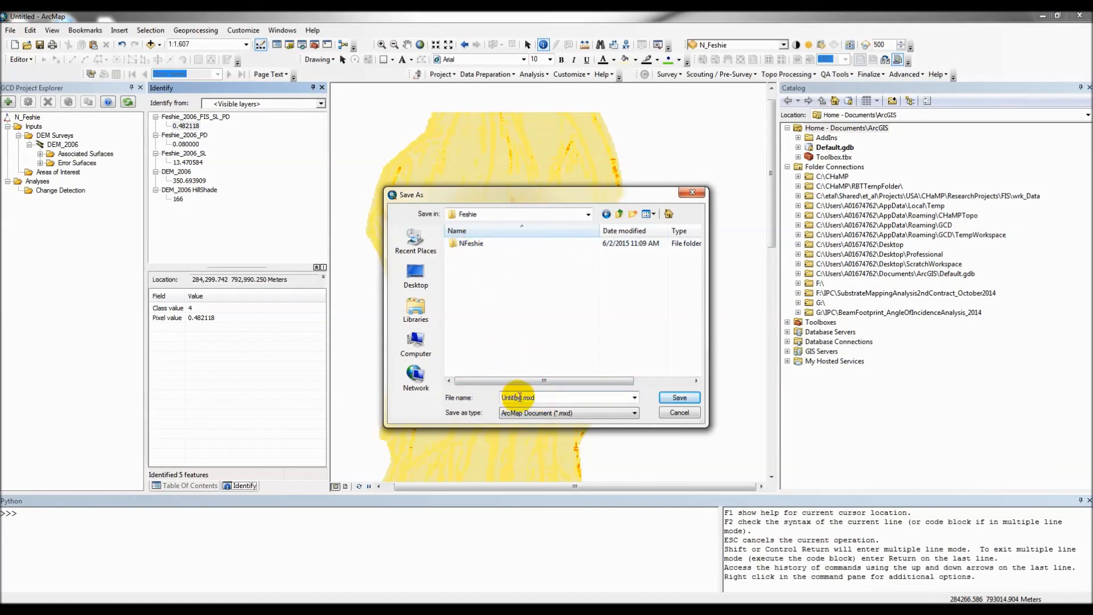
Step: Name the map document Feshie_Part1.mxd and save it in the Feshie folder
{"action": "left_click_drag", "start_coordinate": [522, 397], "coordinate": [449, 398]}
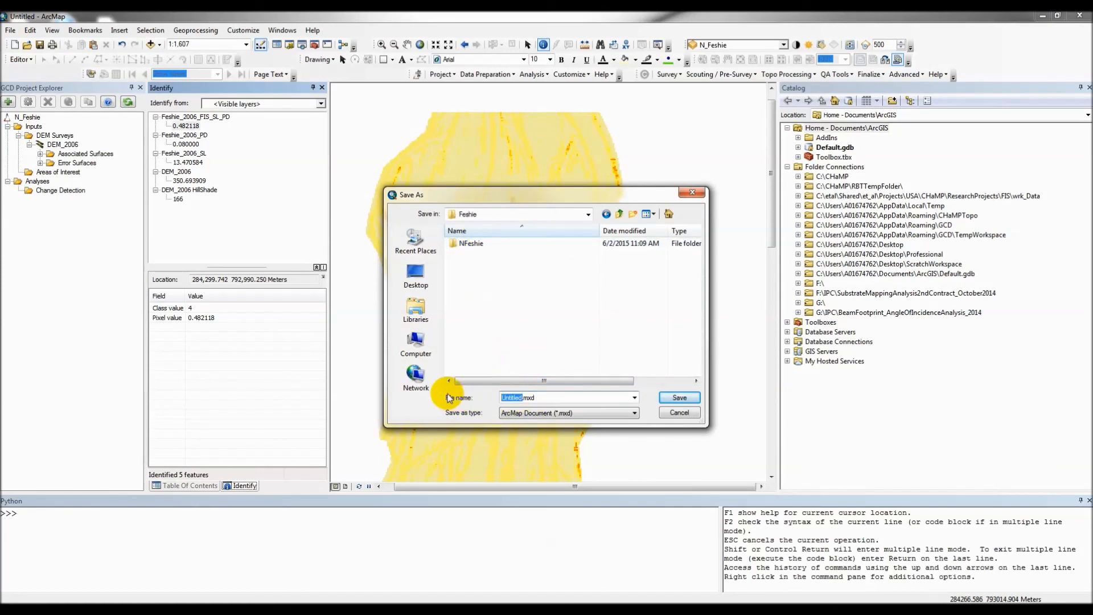
{"action": "type", "text": "Feshie_Part1"}
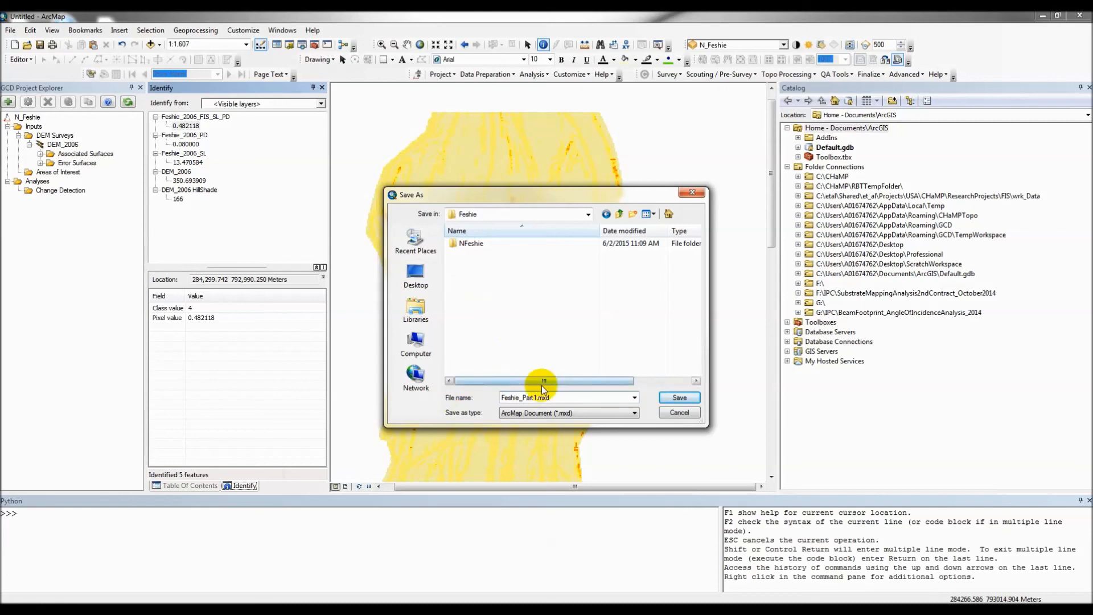
{"action": "left_click", "coordinate": [676, 395]}
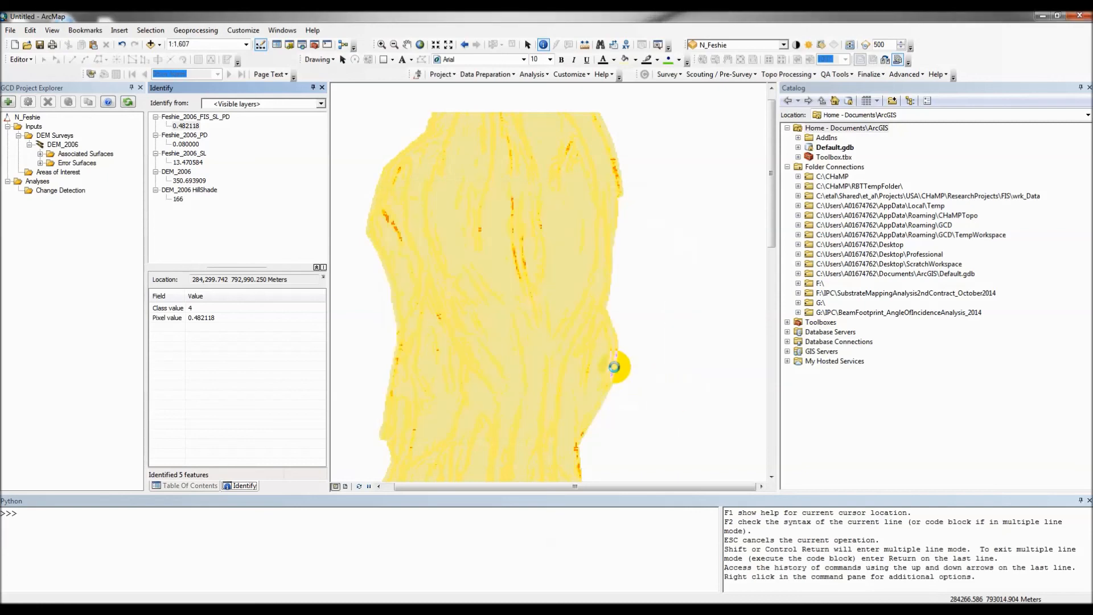